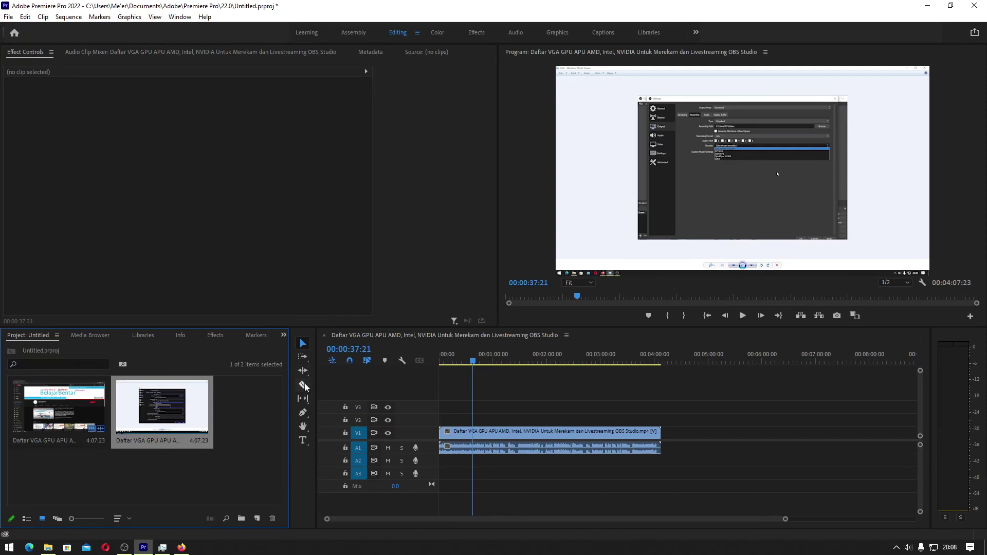
# Bring up Task Manager's CPU graphs and snap it to the right half beside Premiere.
pyautogui.click(163, 547)
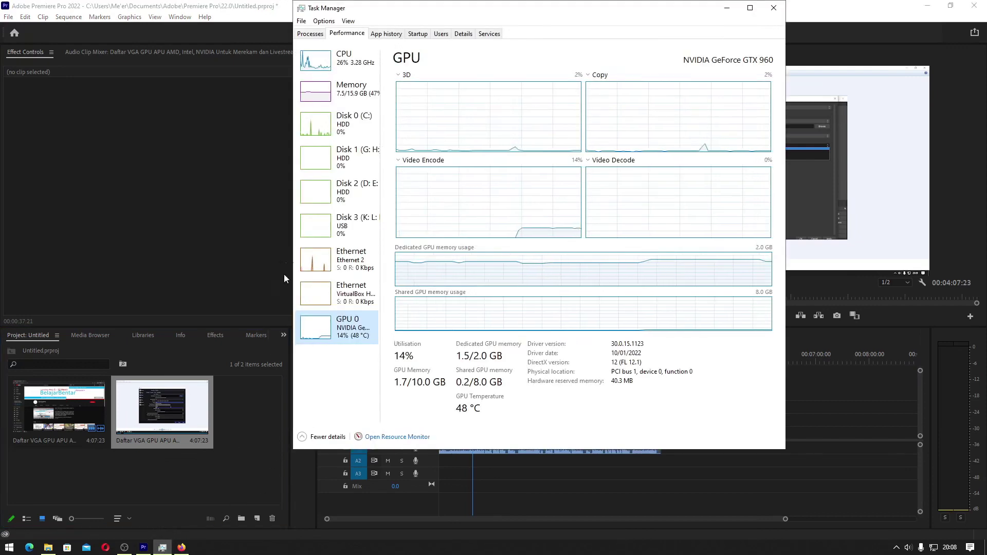
pyautogui.click(350, 60)
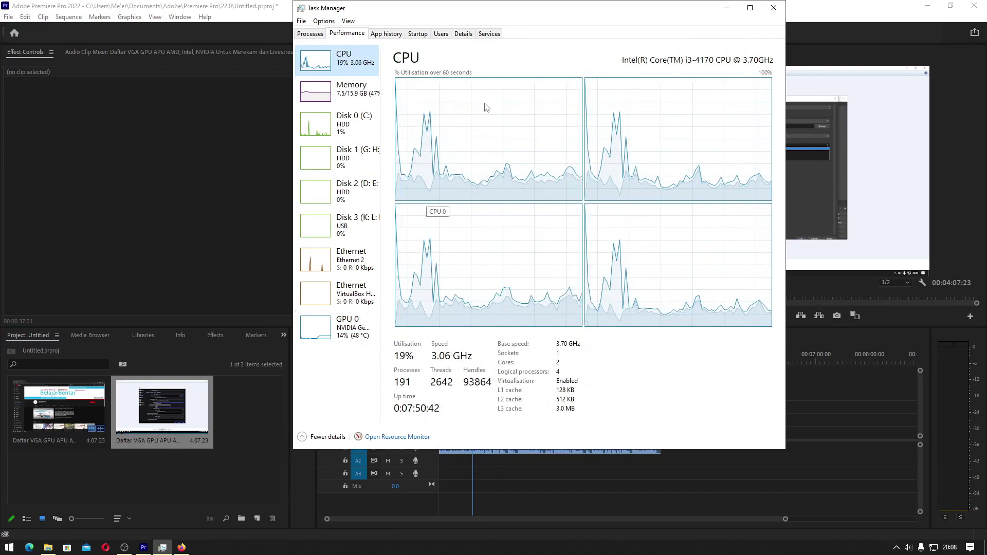
pyautogui.moveTo(495, 14); pyautogui.dragTo(626, 44)
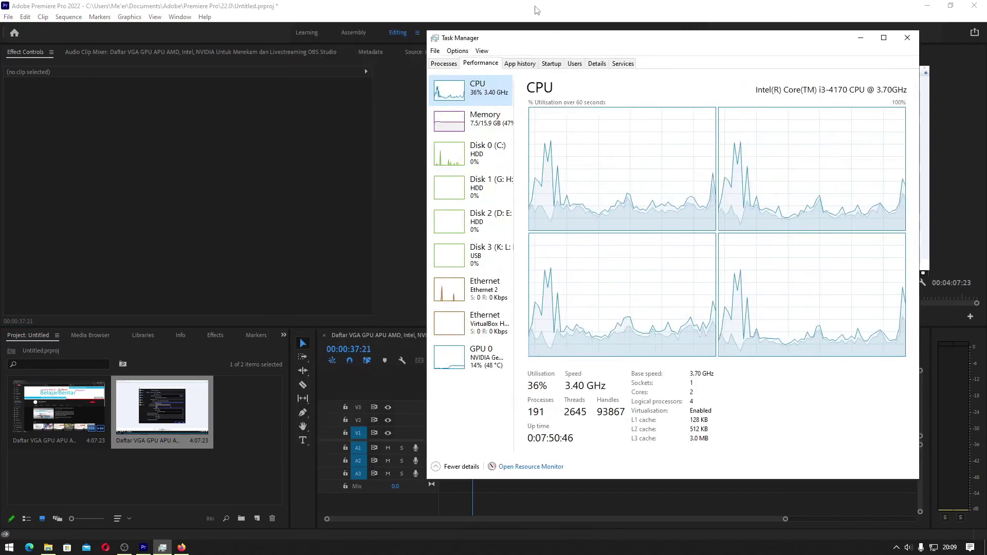
pyautogui.moveTo(360, 7); pyautogui.dragTo(2, 90)
pyautogui.press('Return')
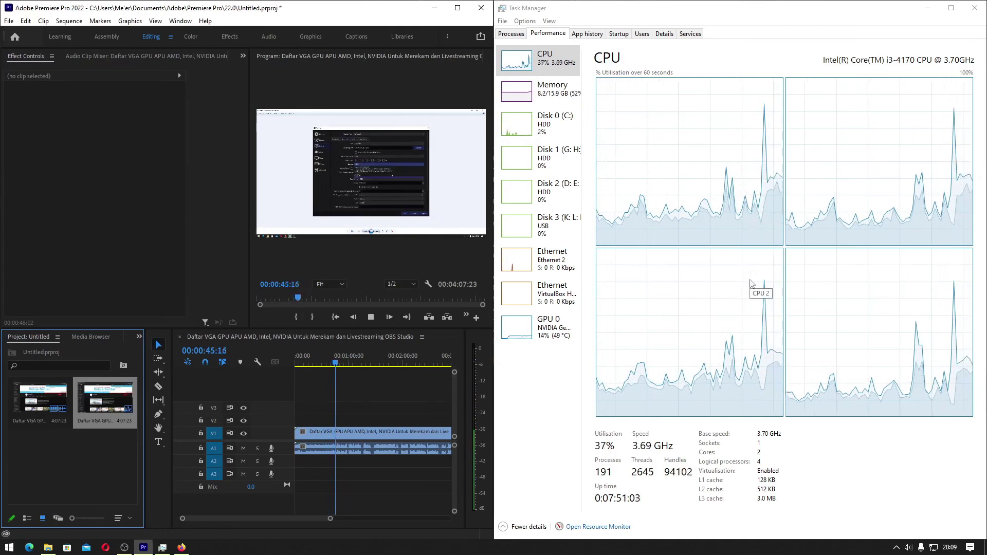
# Stop playback, check the GPU 0 page, then return to the CPU graphs.
pyautogui.press('space')
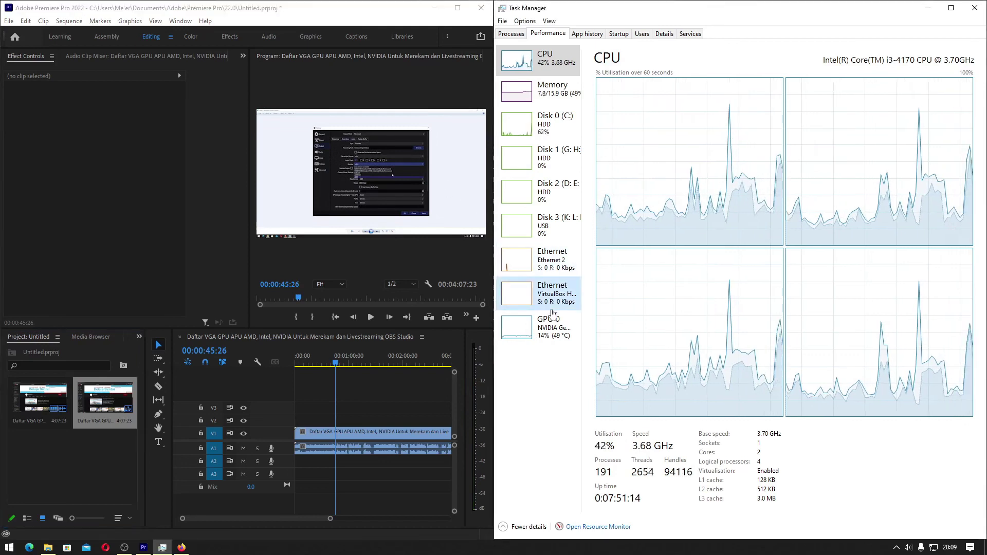
pyautogui.click(552, 331)
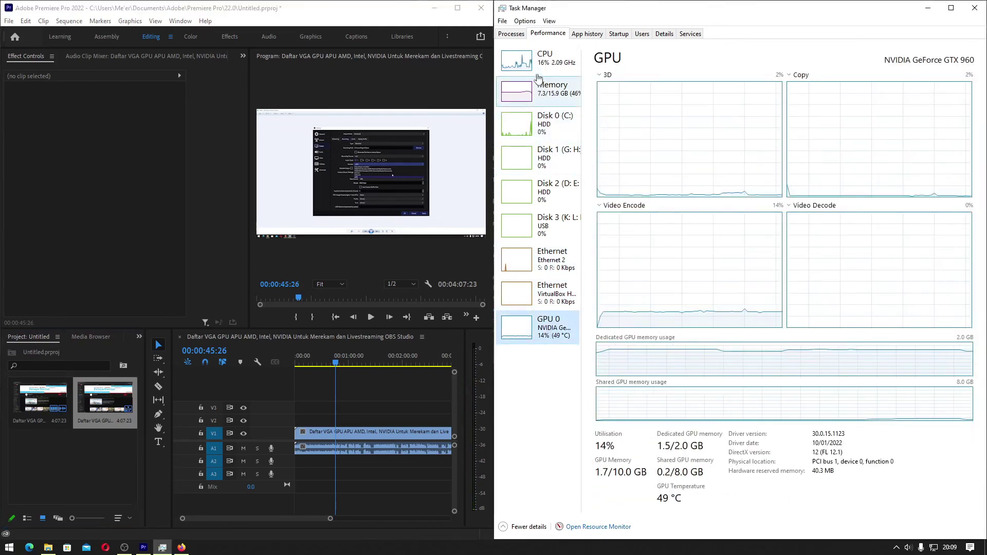
pyautogui.click(545, 59)
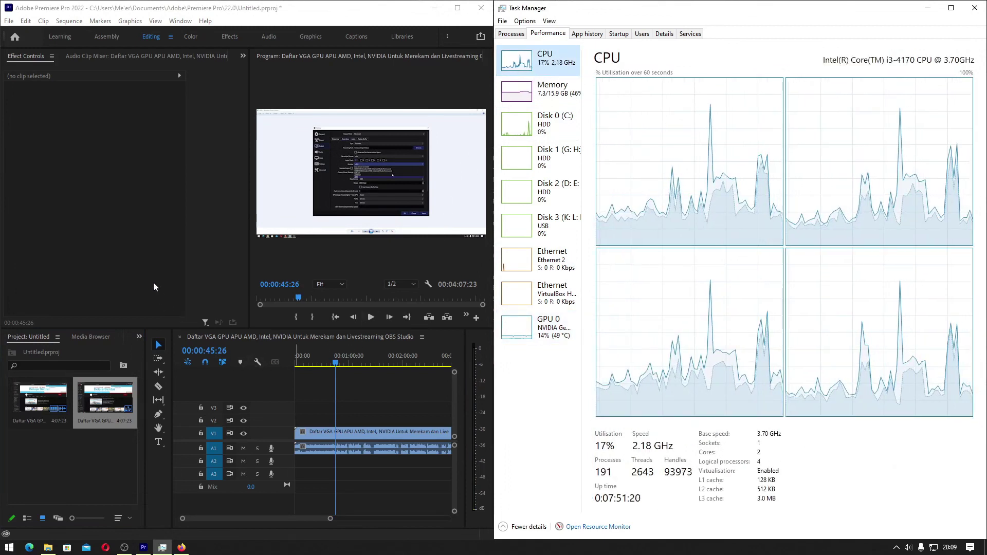
# Maximize Premiere, open the Export Media settings and set Format to HEVC (H.265).
pyautogui.click(457, 8)
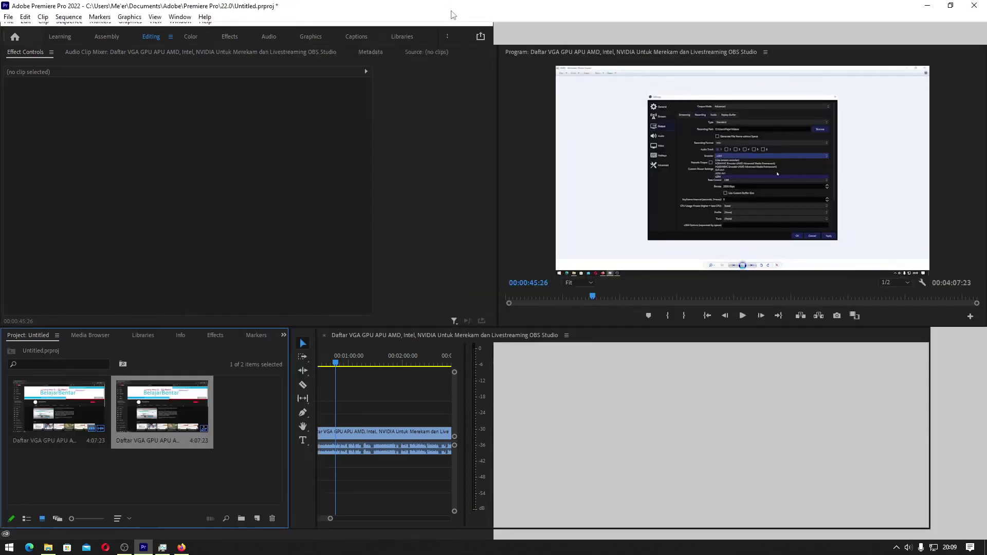
pyautogui.click(8, 17)
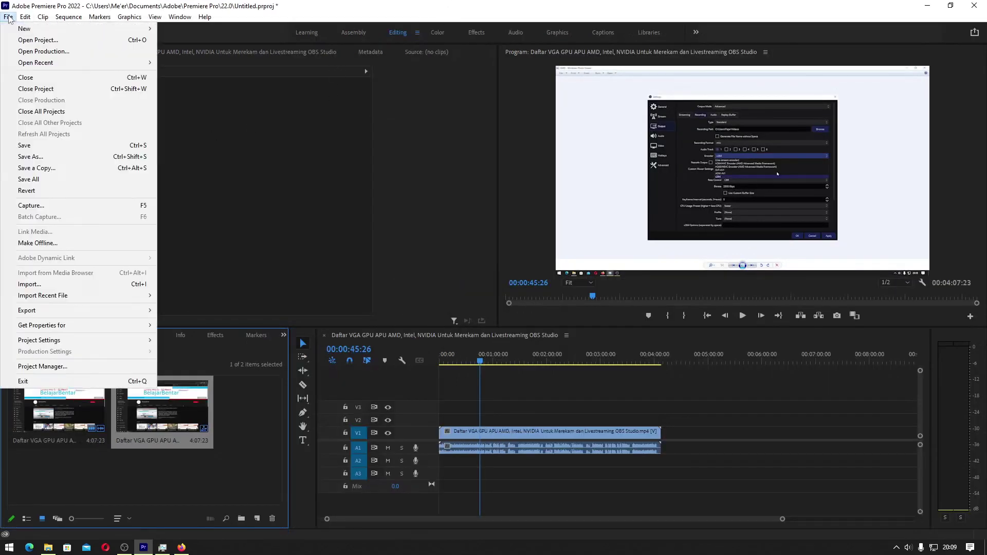
pyautogui.moveTo(97, 312)
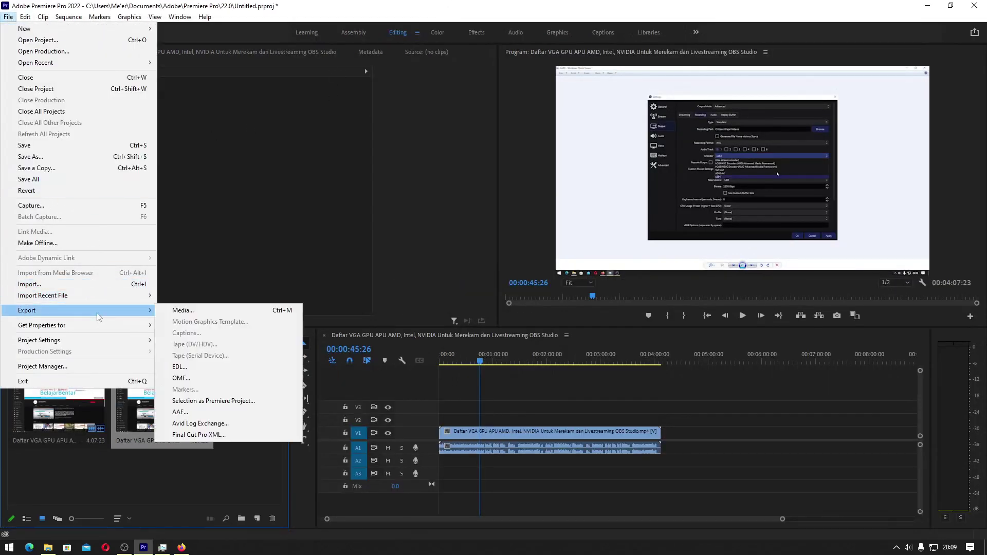
pyautogui.click(193, 312)
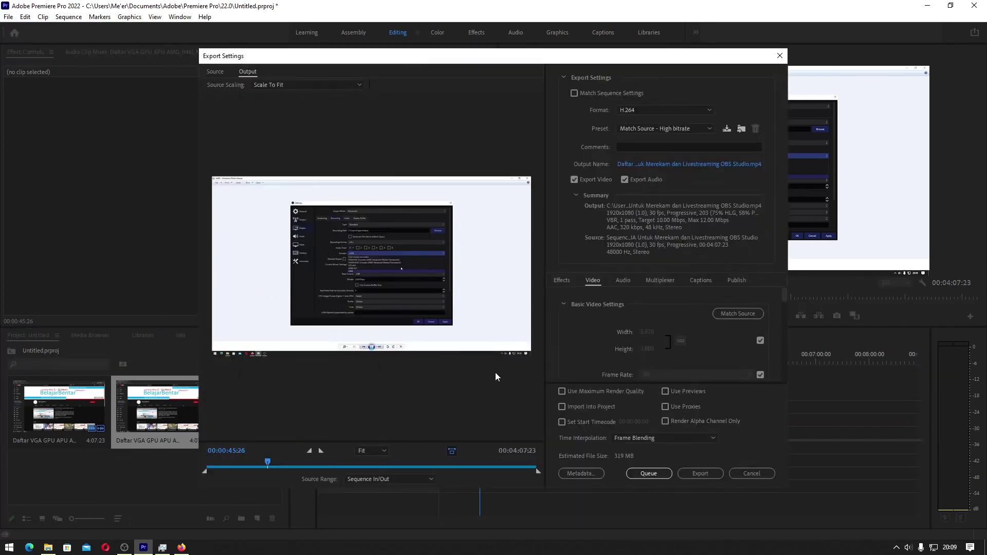
pyautogui.click(704, 111)
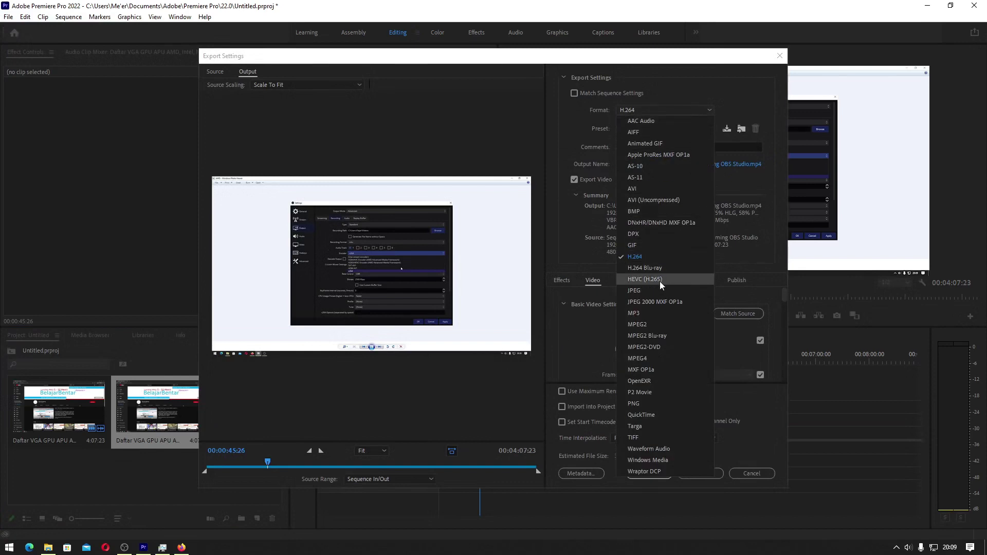
pyautogui.click(643, 257)
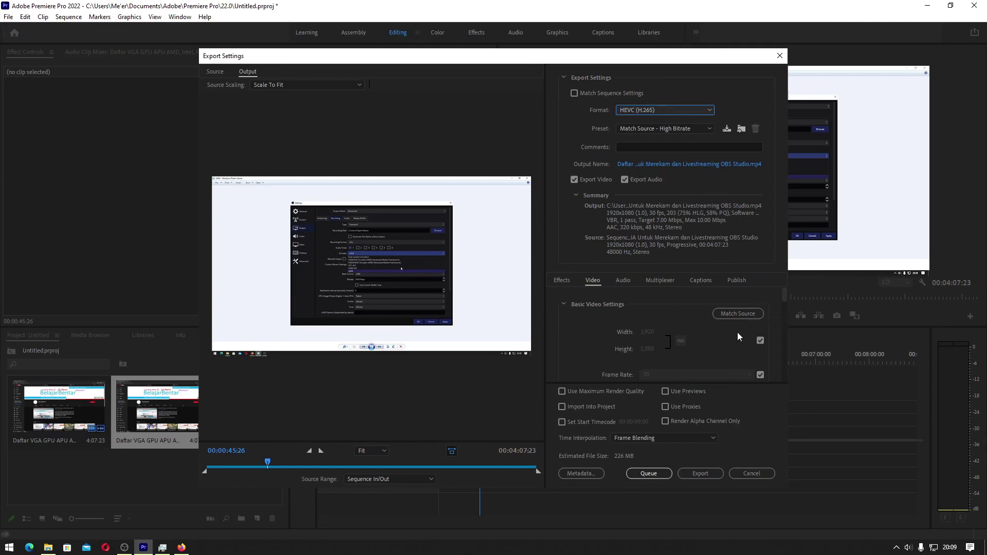
# Check the HEVC Encoding Settings Performance option, finding hardware encoding unavailable.
pyautogui.scroll(-1, 714, 353)
pyautogui.scroll(-1, 714, 350)
pyautogui.scroll(-1, 714, 350)
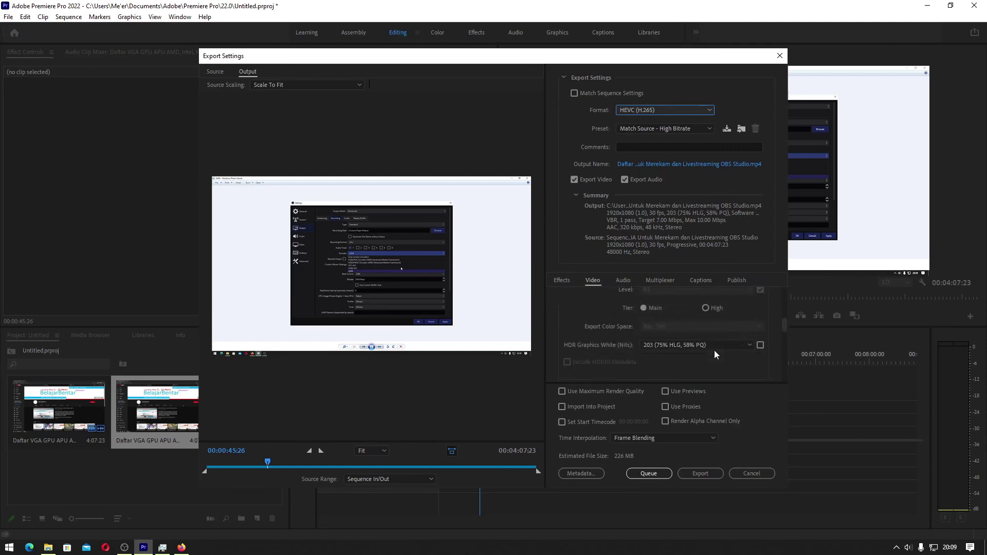
pyautogui.scroll(-1, 715, 350)
pyautogui.scroll(1, 714, 350)
pyautogui.scroll(1, 715, 350)
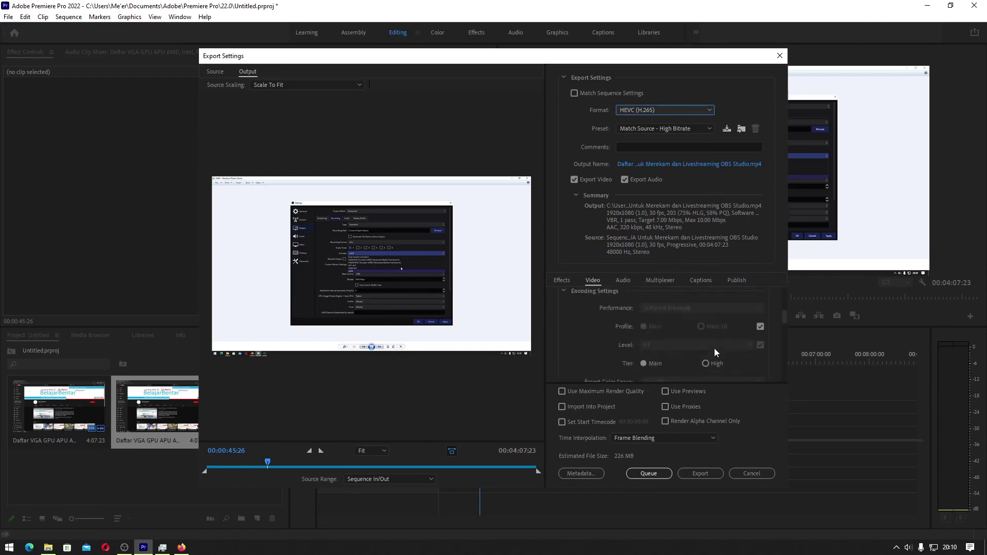
pyautogui.scroll(1, 712, 342)
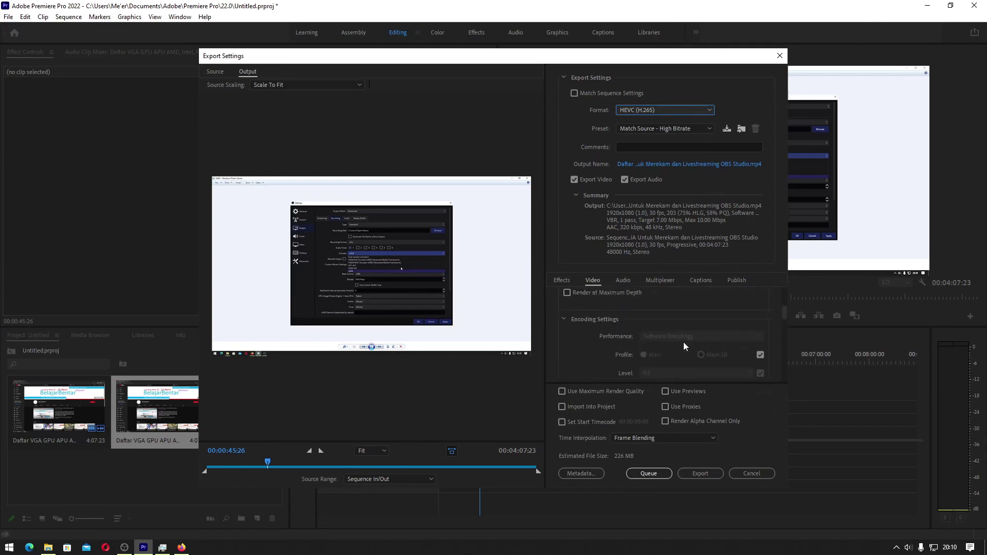
pyautogui.moveTo(689, 345)
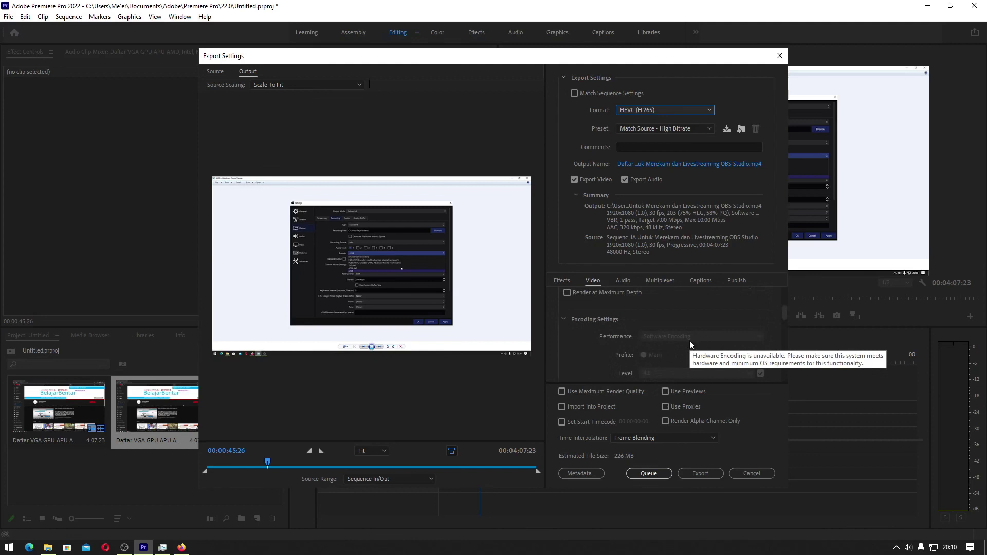
pyautogui.scroll(-1, 690, 340)
pyautogui.scroll(-1, 690, 341)
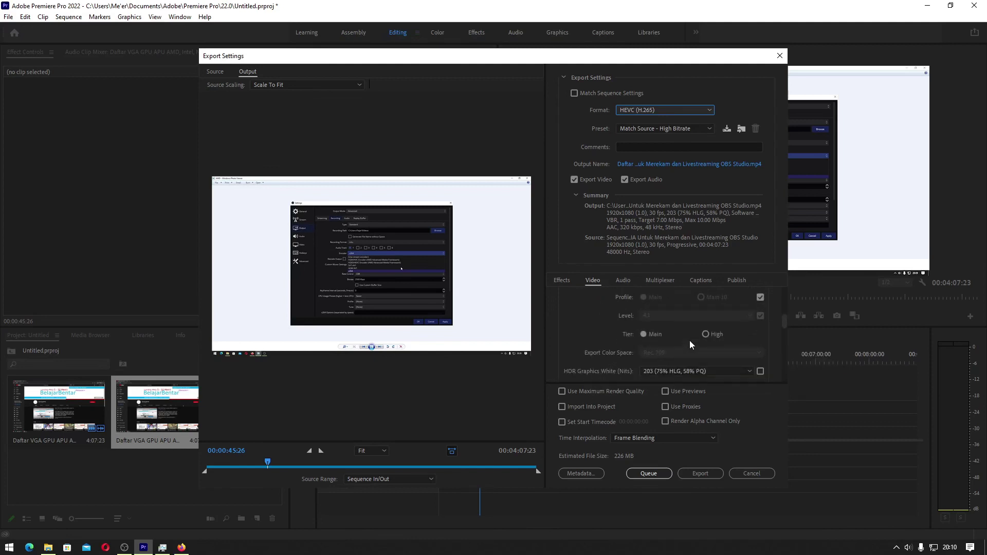
pyautogui.scroll(-1, 690, 340)
pyautogui.scroll(2, 601, 334)
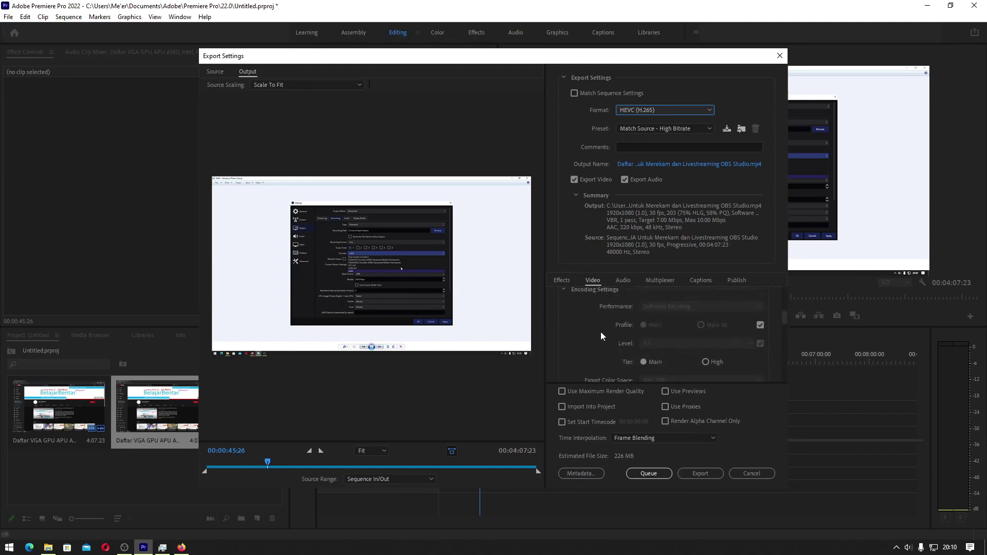
pyautogui.scroll(1, 601, 334)
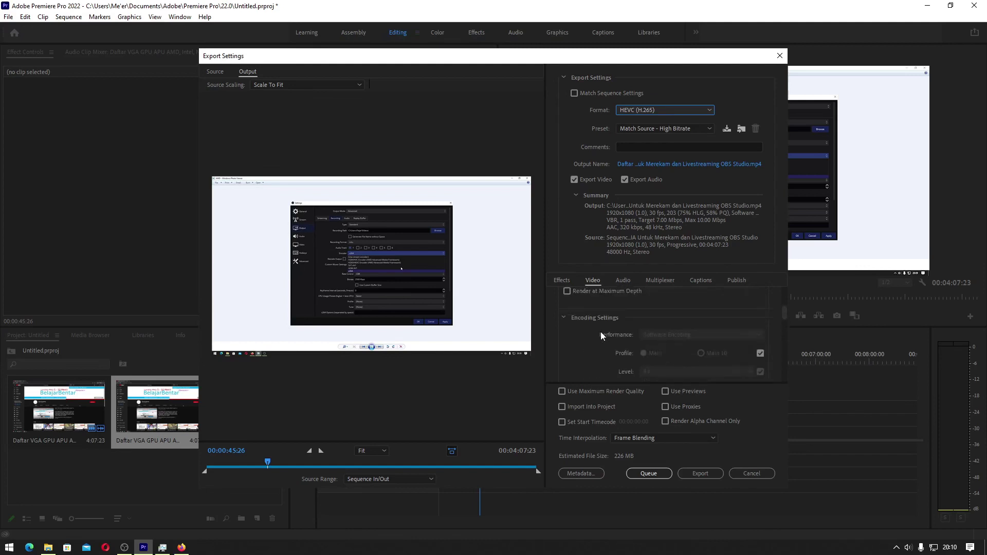
# Switch the export format back to H.264 and start the export.
pyautogui.click(664, 109)
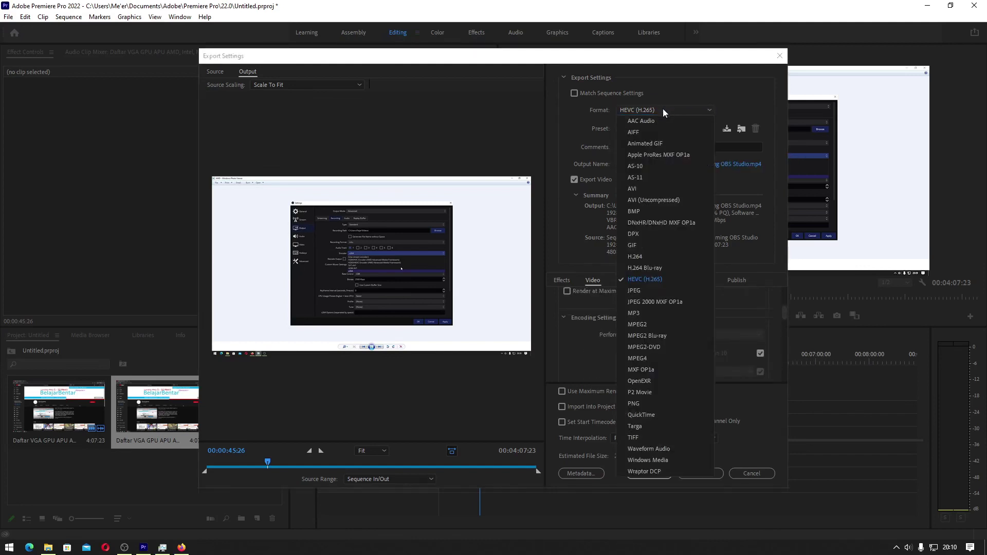
pyautogui.click(645, 279)
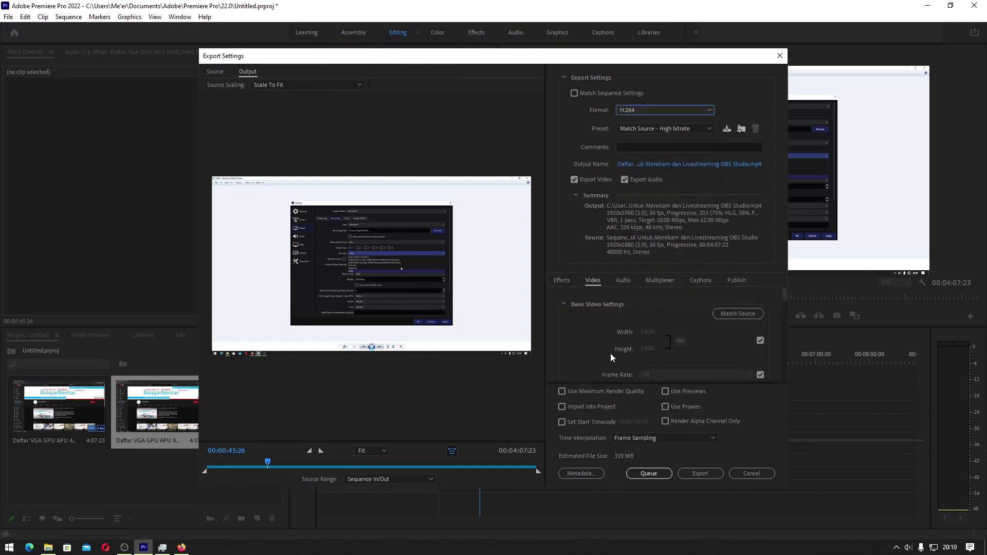
pyautogui.scroll(-1, 605, 339)
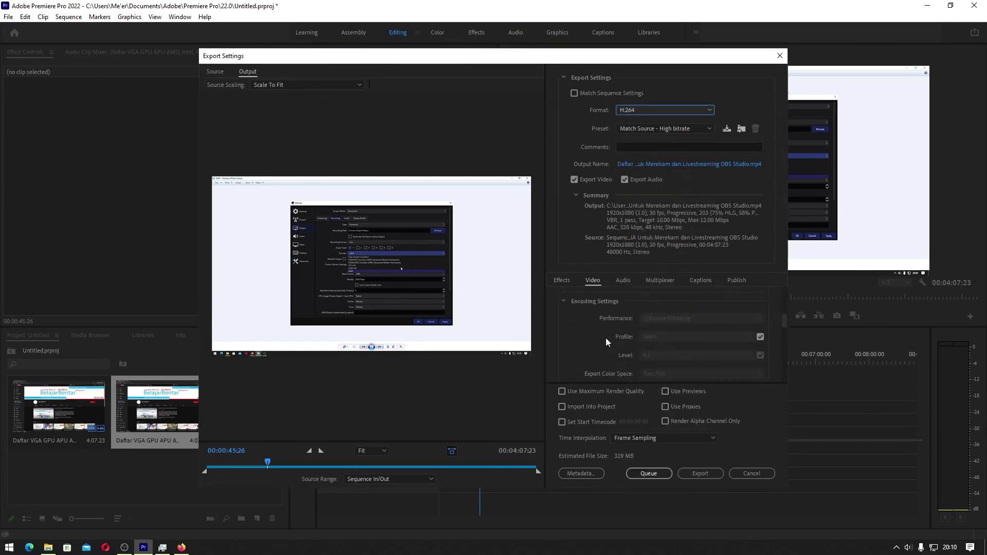
pyautogui.scroll(1, 606, 340)
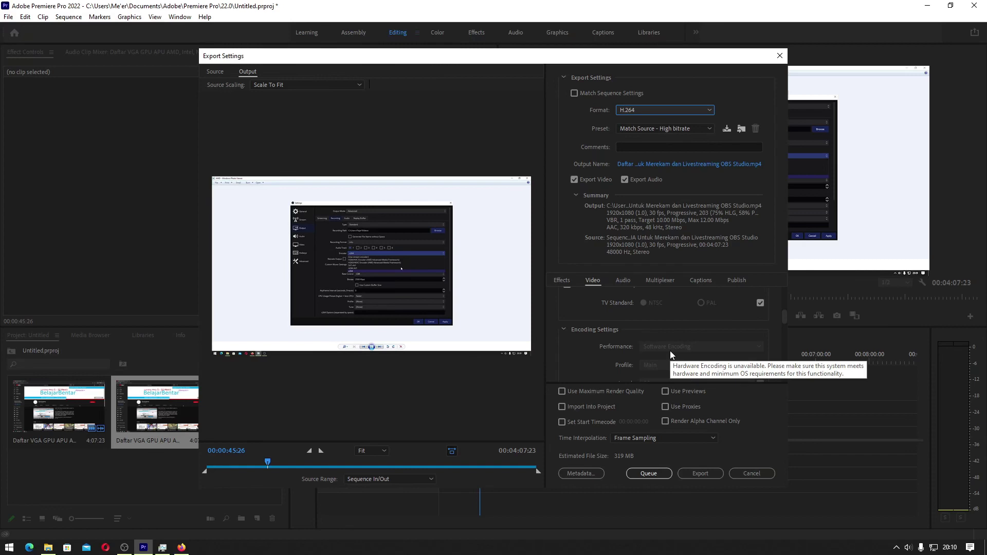
pyautogui.click(693, 476)
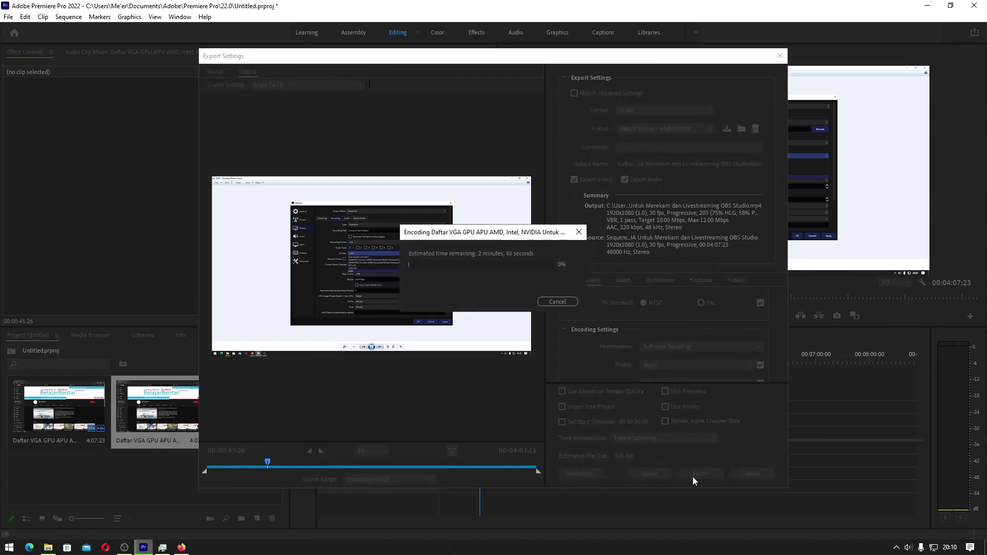
# Check Task Manager's GPU 0 and CPU pages, with the CPU at 100% during export.
pyautogui.click(163, 548)
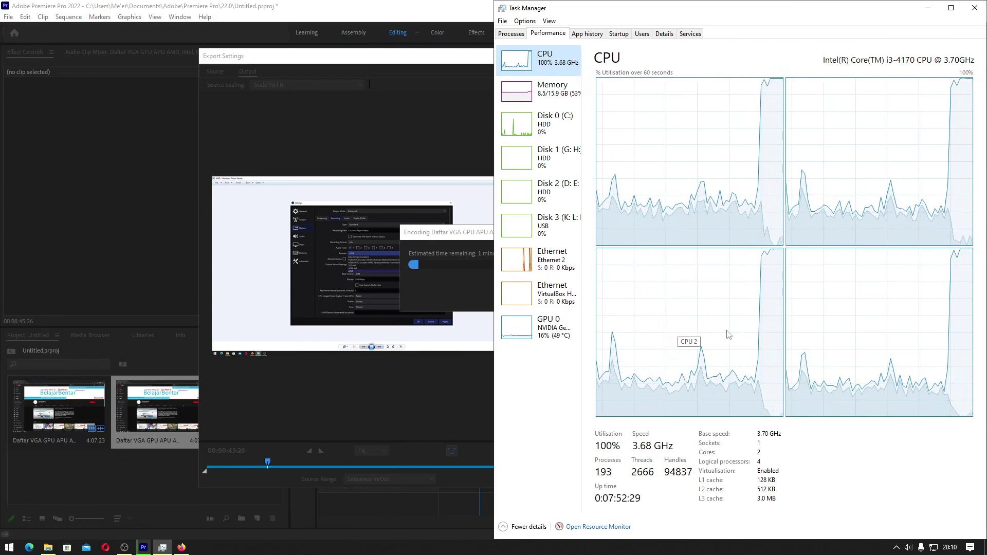
pyautogui.click(556, 328)
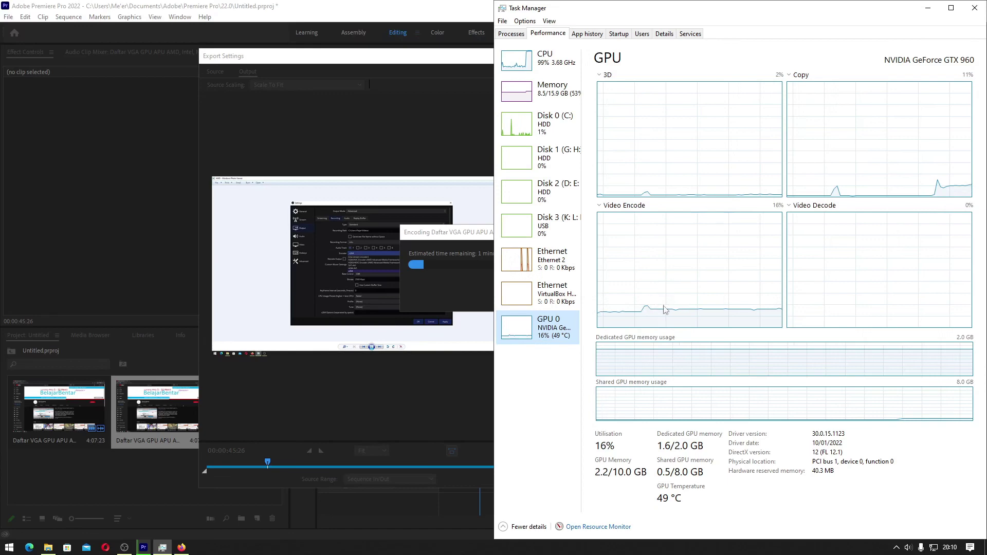
pyautogui.click(545, 59)
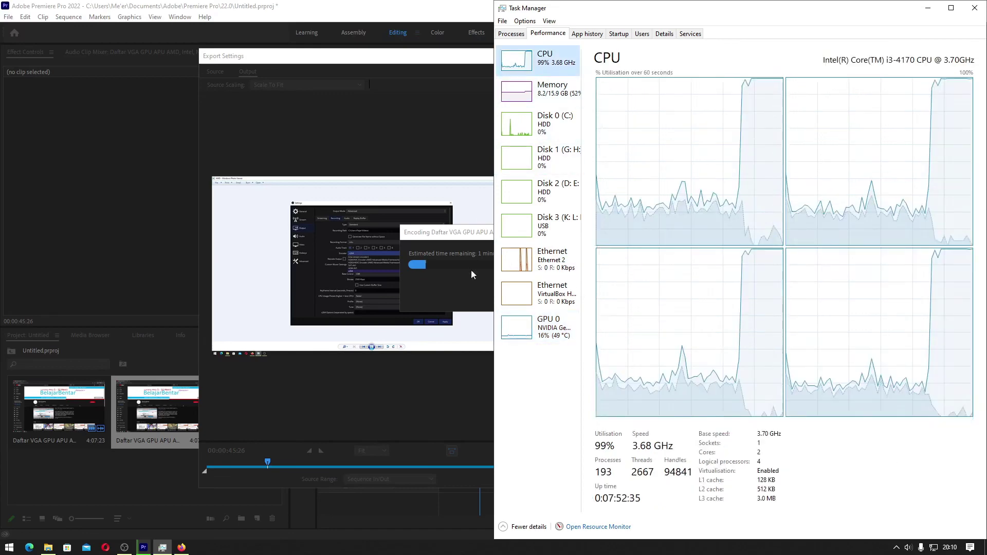
# Cancel the H.264 export at 12% and close Export Settings.
pyautogui.click(444, 305)
pyautogui.click(571, 302)
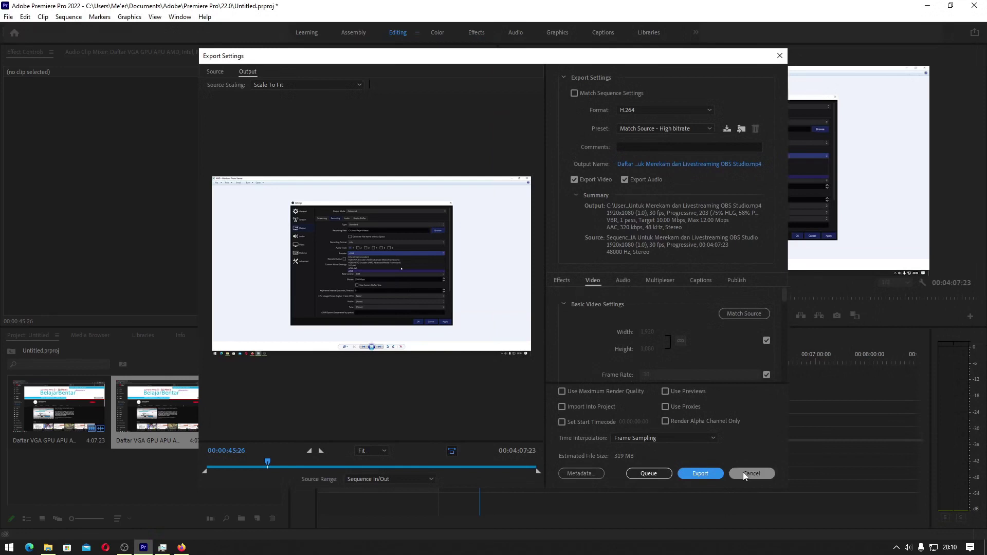
pyautogui.click(743, 472)
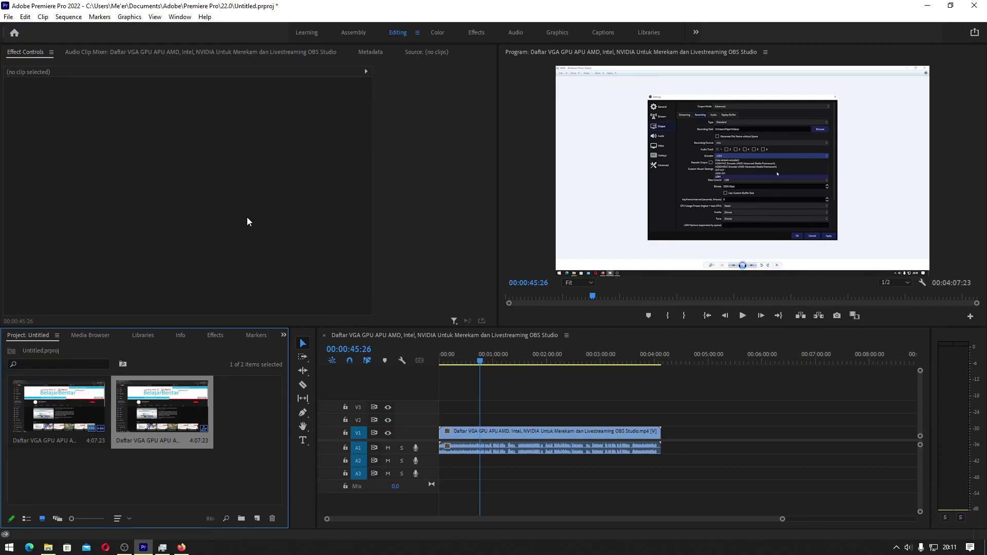
# In Preferences > Media, tick H.264/HEVC hardware-accelerated decoding and encoding, then confirm with OK.
pyautogui.click(25, 17)
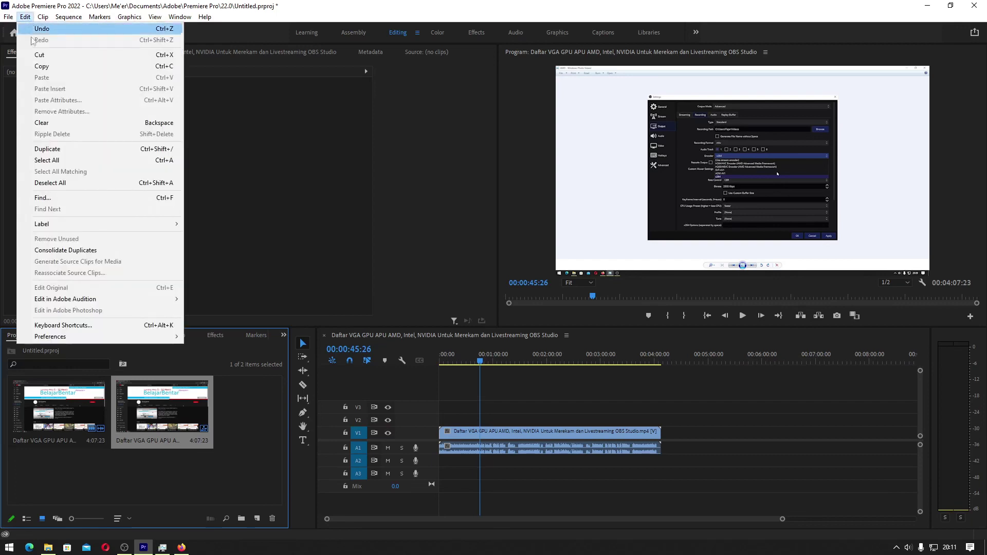
pyautogui.moveTo(78, 341)
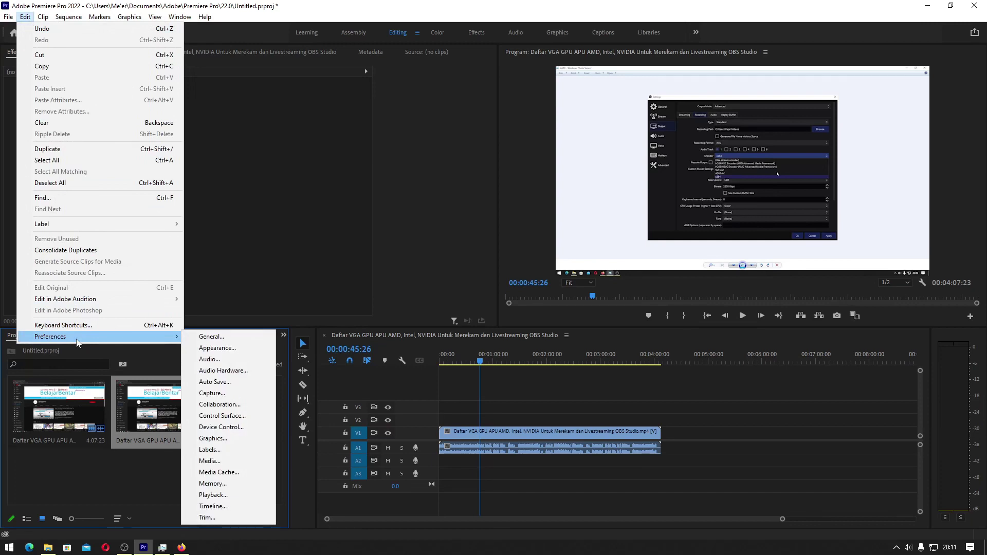
pyautogui.click(217, 456)
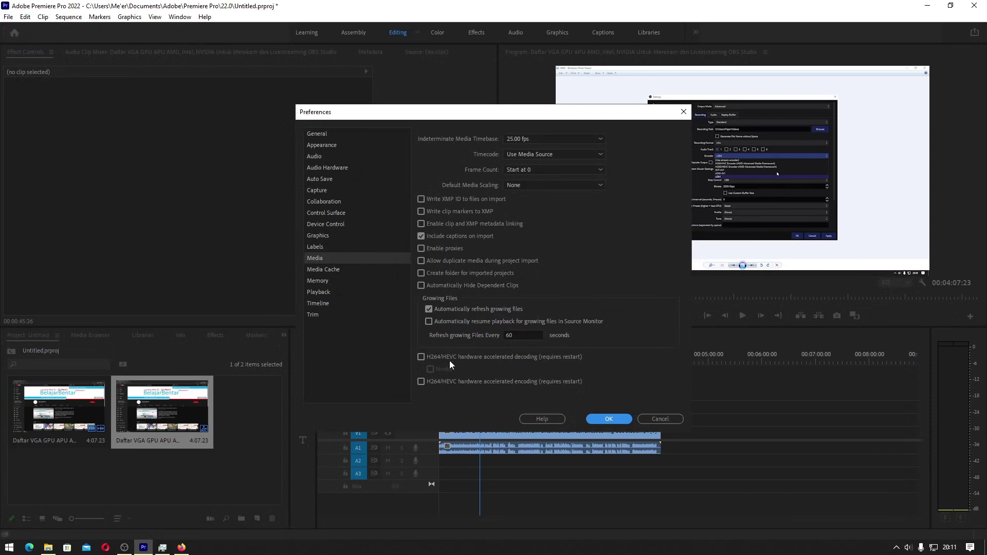
pyautogui.moveTo(443, 361)
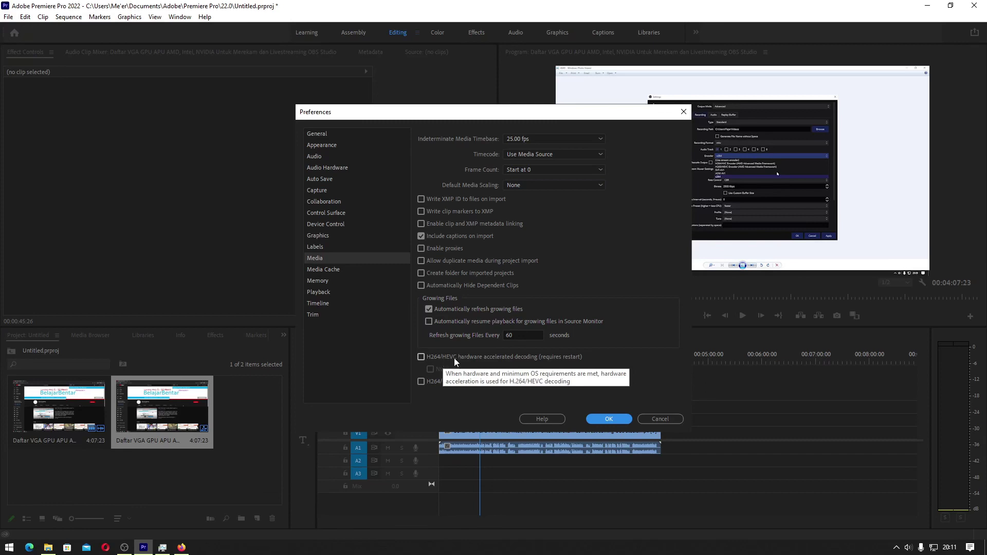
pyautogui.click(522, 358)
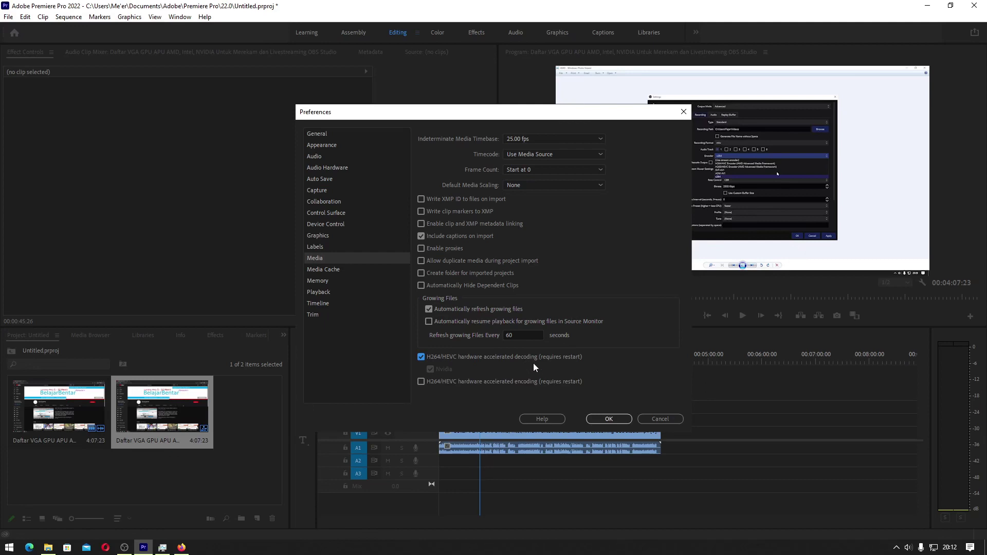
pyautogui.click(512, 384)
pyautogui.moveTo(561, 384)
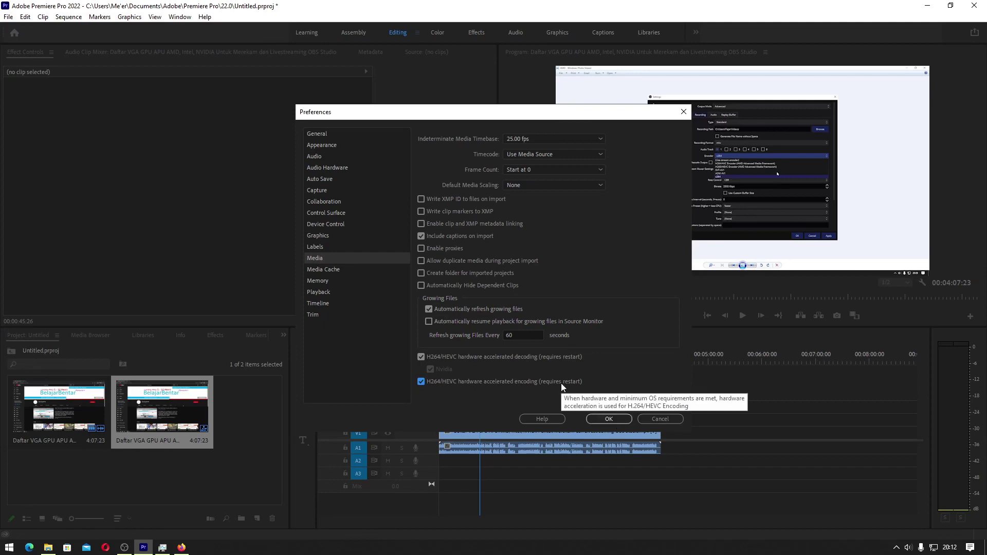
pyautogui.click(609, 419)
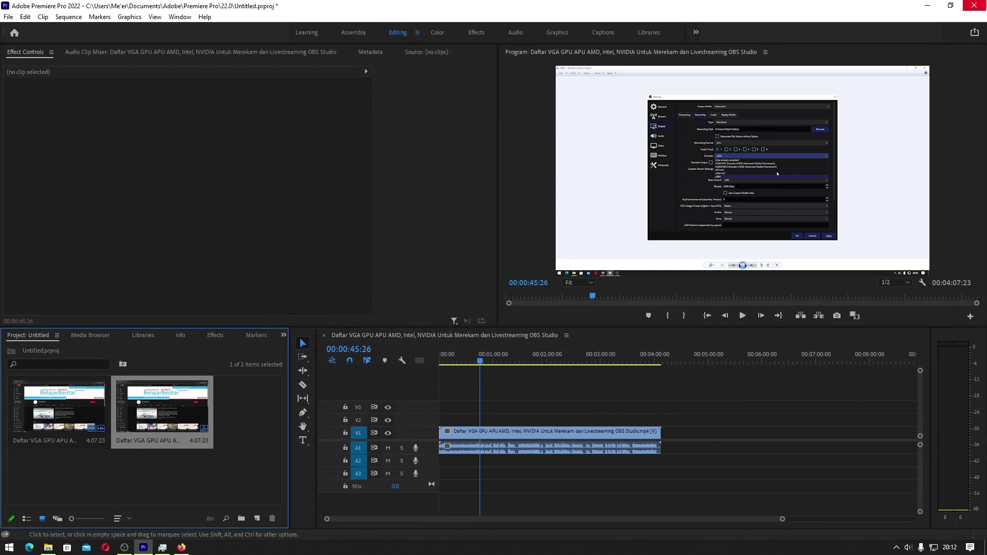
# Restart Premiere with the project and verify both Media hardware-acceleration checkboxes remain ticked.
pyautogui.click(974, 5)
pyautogui.click(443, 283)
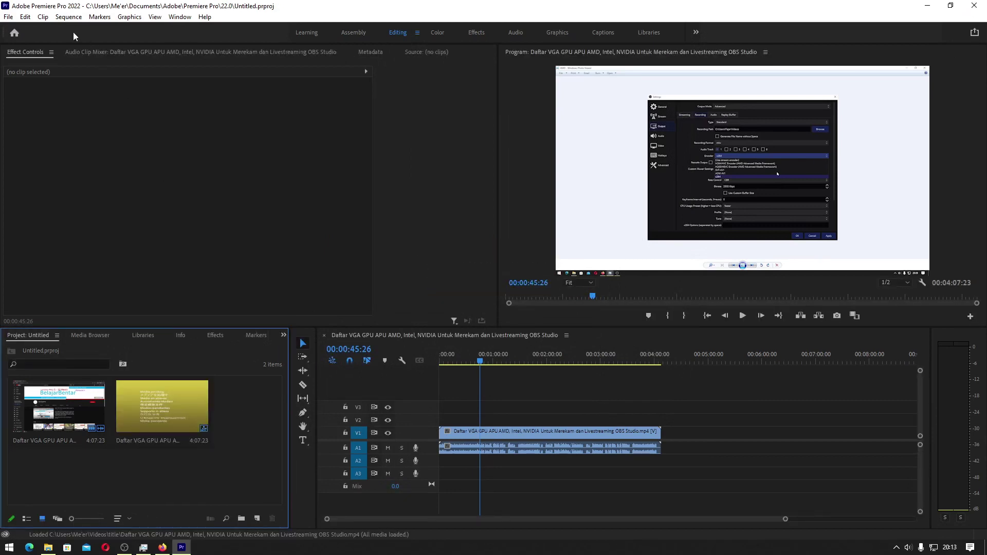
pyautogui.click(24, 17)
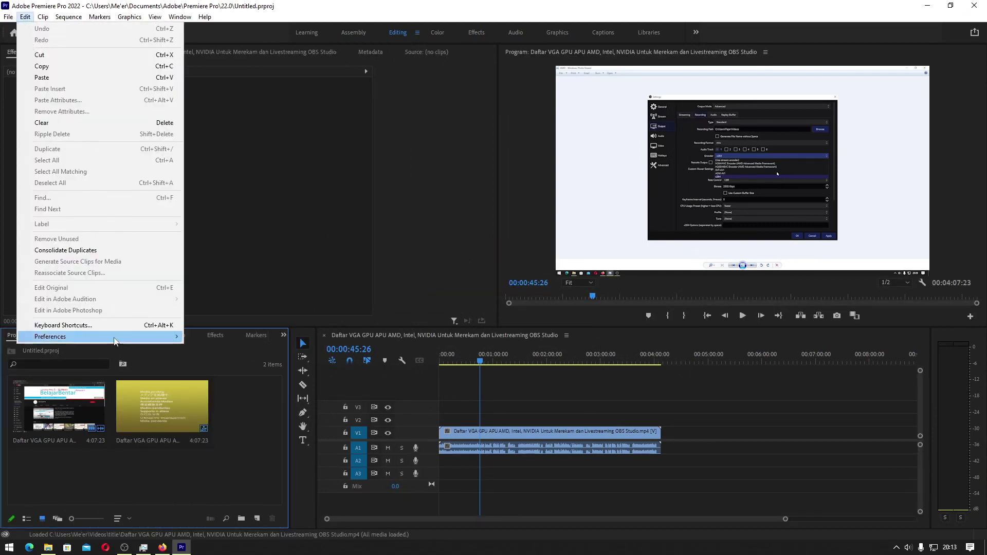
pyautogui.moveTo(114, 337)
pyautogui.click(229, 462)
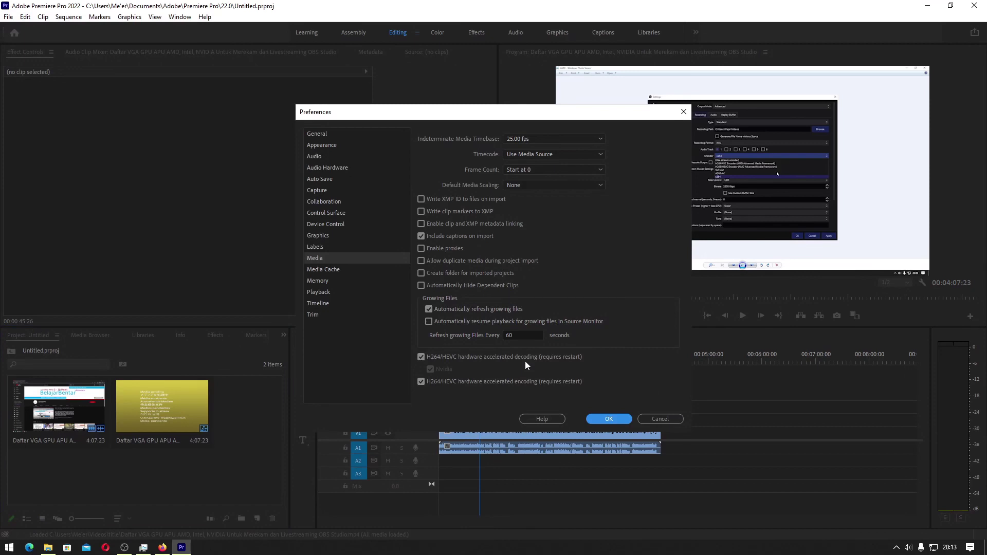
pyautogui.click(608, 419)
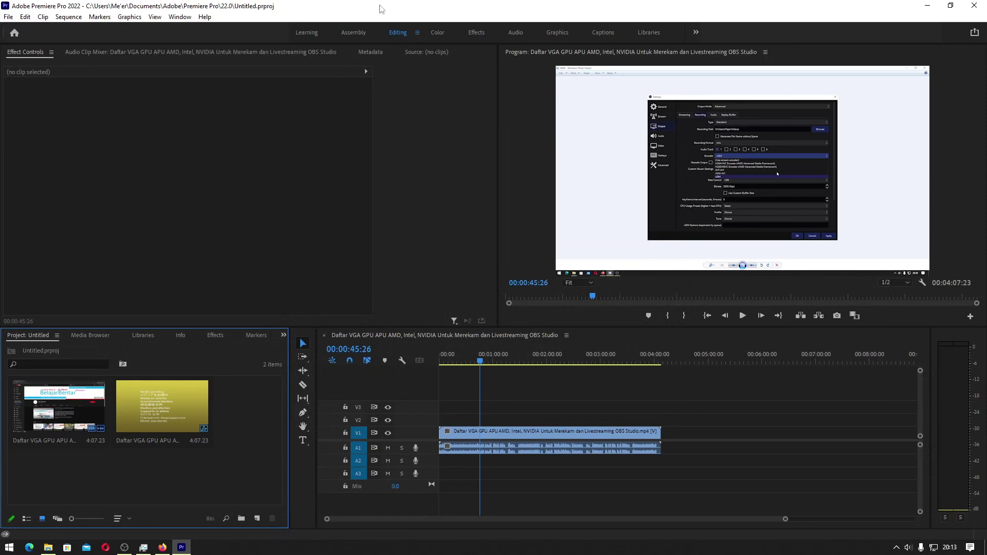
# Place Premiere beside Task Manager's GPU 0 page and start playing the sequence.
pyautogui.doubleClick(511, 4)
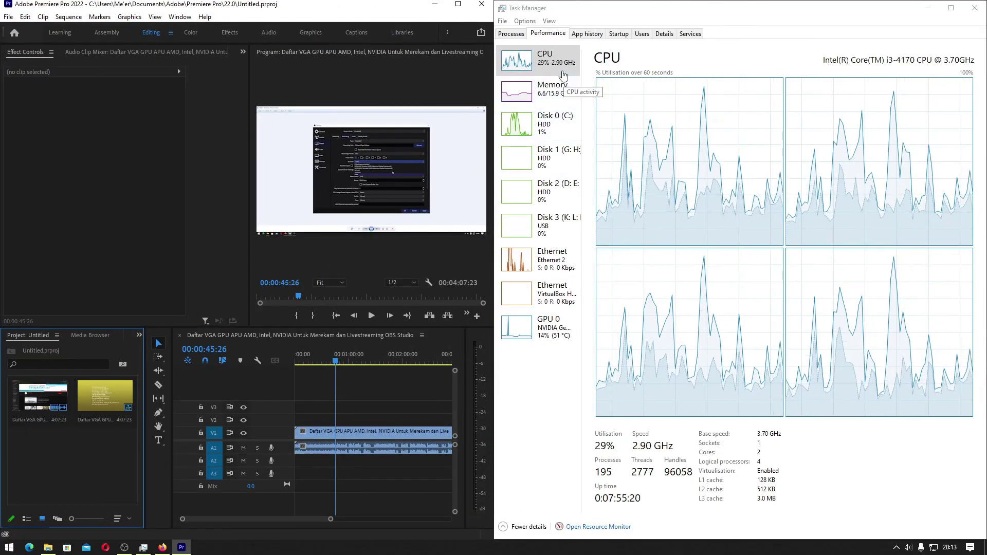
pyautogui.click(537, 328)
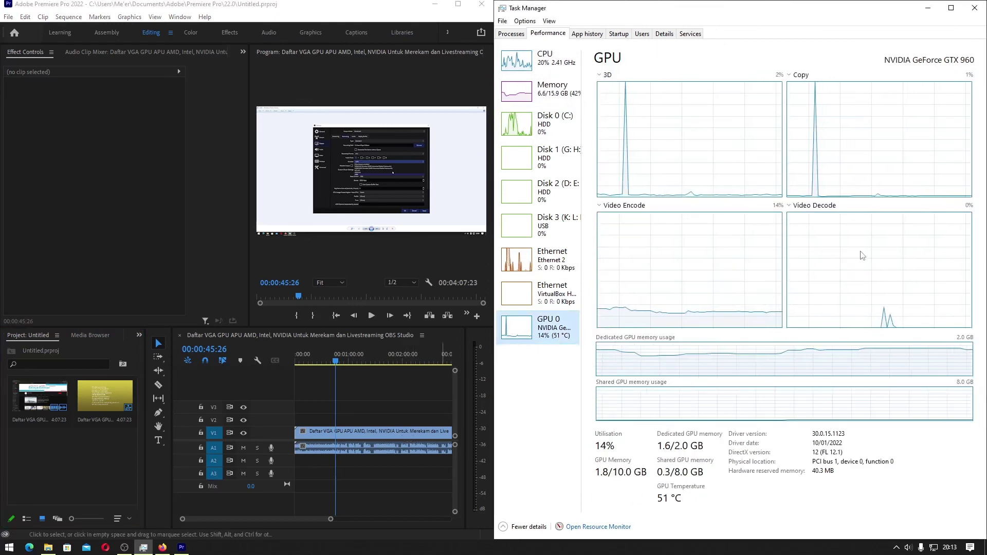
pyautogui.click(305, 392)
pyautogui.press('space')
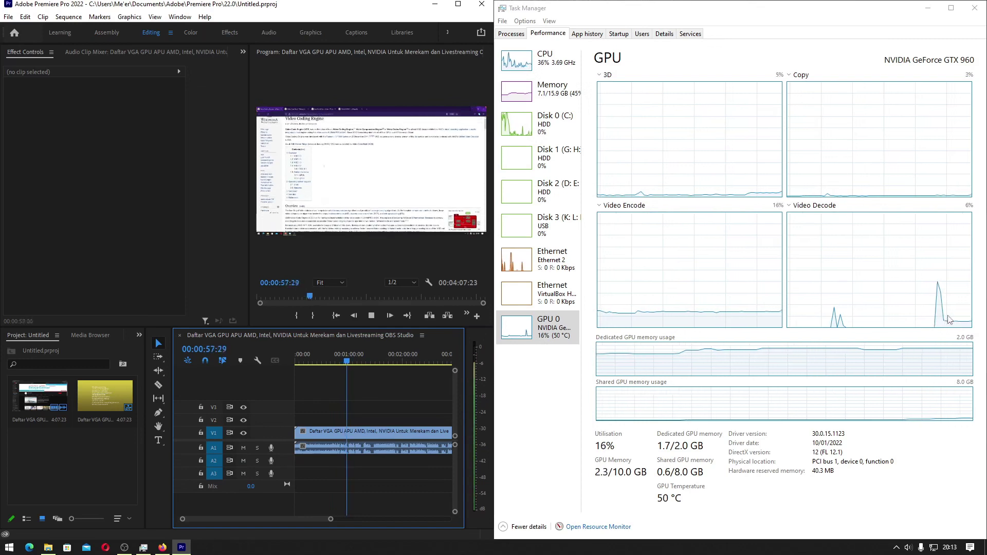
# Compare CPU and GPU graphs, stop playback at 00:01:07:05, and maximize Premiere.
pyautogui.click(545, 60)
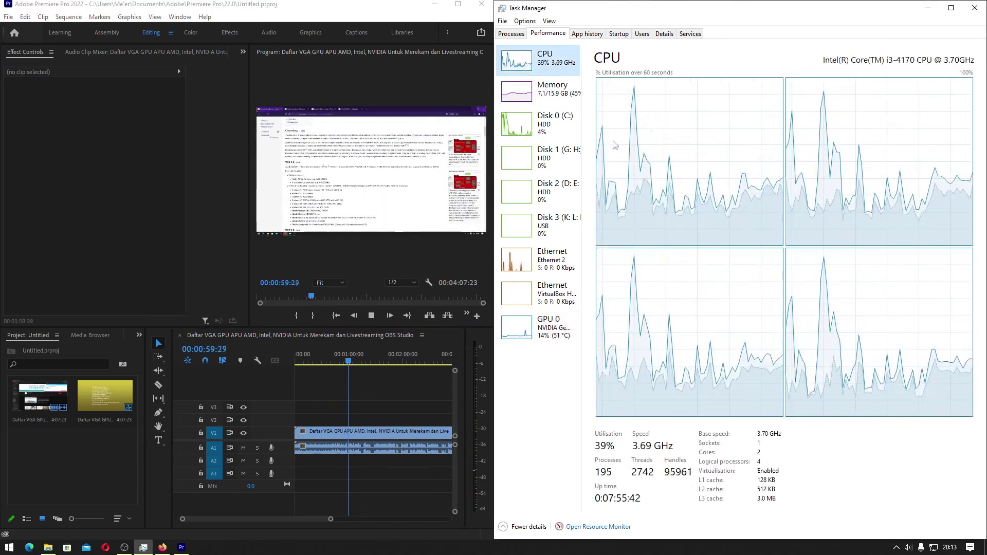
pyautogui.click(557, 339)
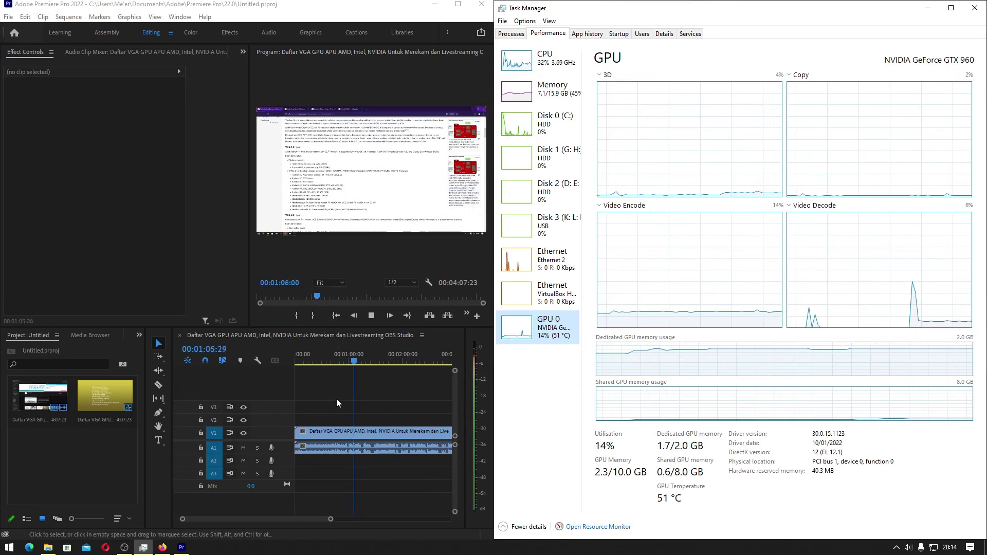
pyautogui.click(350, 392)
pyautogui.press('space')
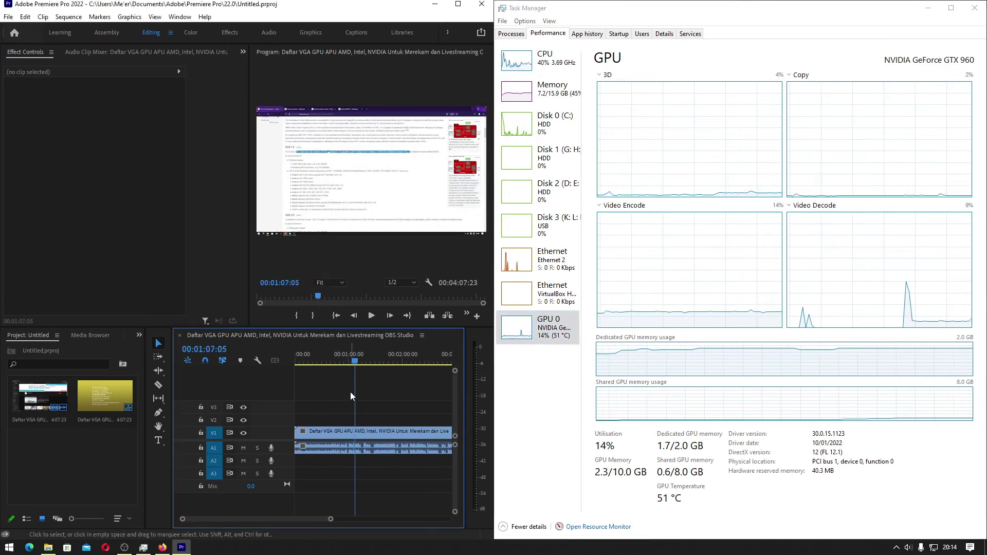
pyautogui.click(458, 5)
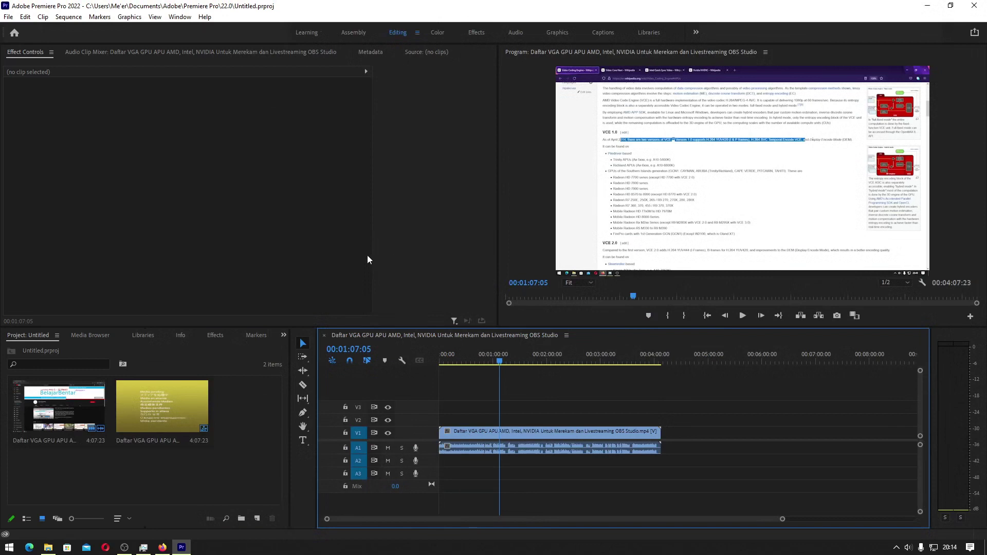
# Open Export Settings, review H.264's Hardware Encoding performance mode, and switch Format to HEVC (H.265).
pyautogui.click(9, 17)
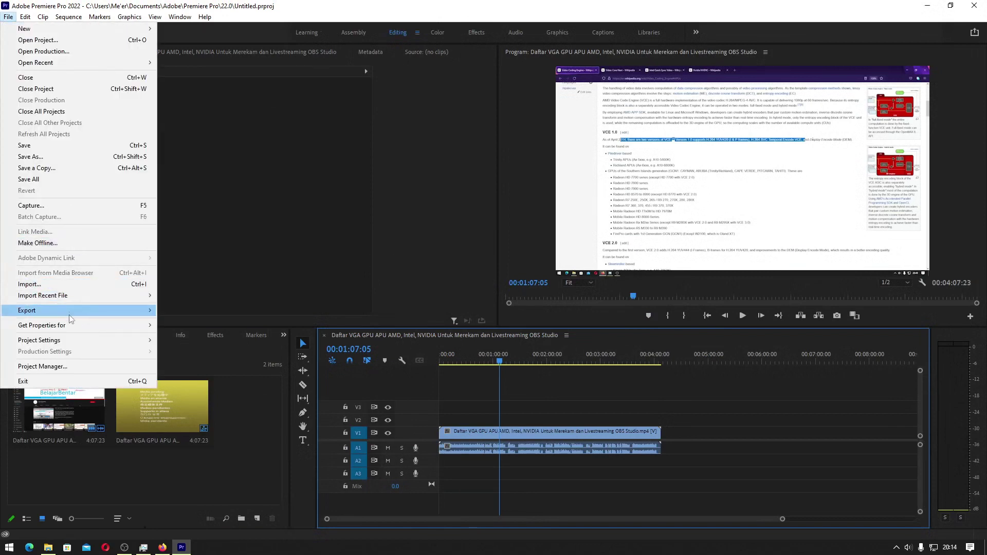
pyautogui.click(196, 319)
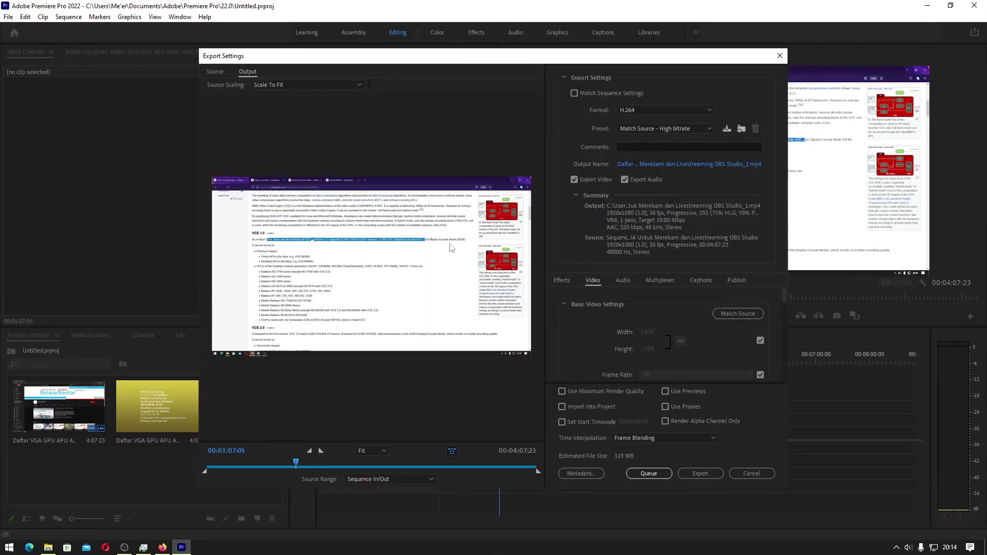
pyautogui.scroll(-2, 645, 324)
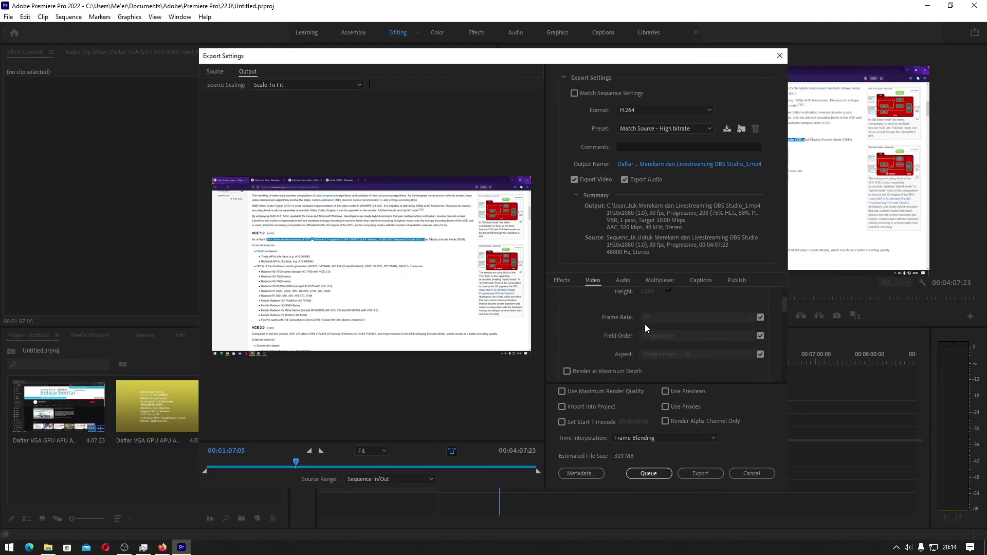
pyautogui.scroll(-1, 645, 324)
pyautogui.scroll(-2, 624, 320)
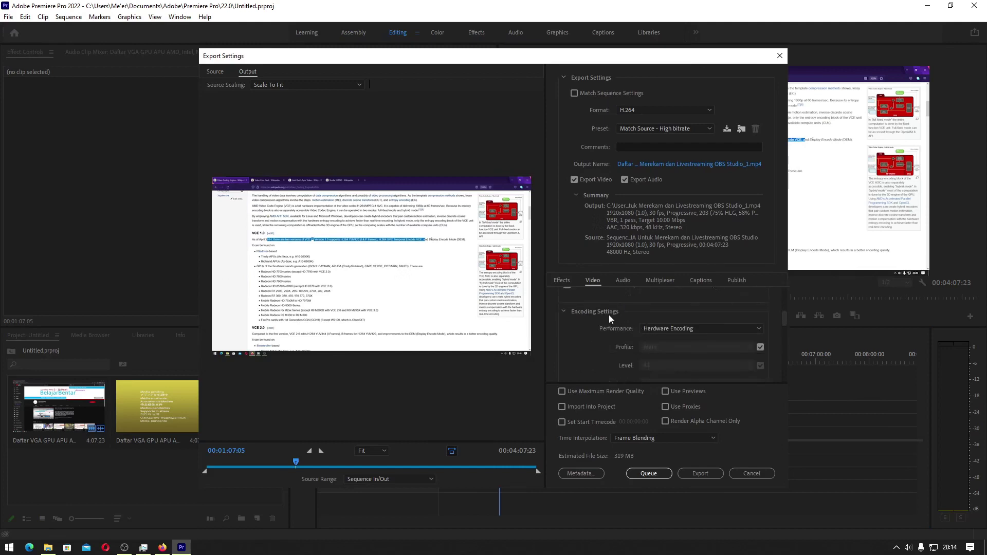
pyautogui.click(675, 331)
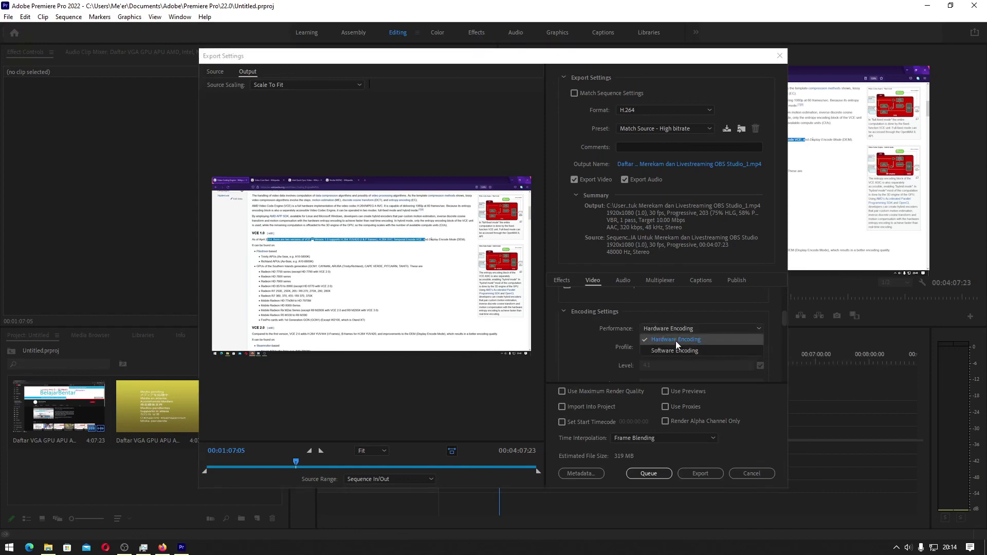
pyautogui.click(674, 350)
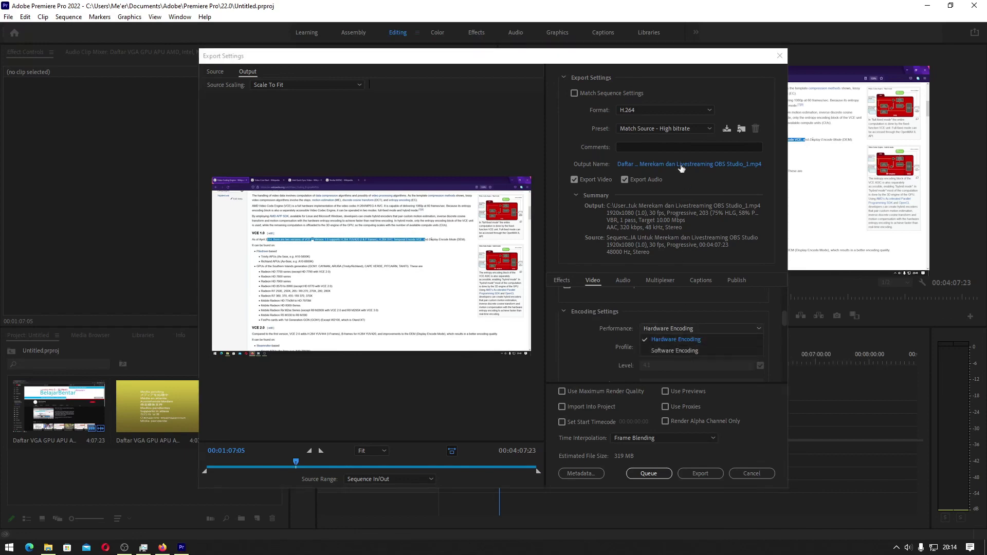
pyautogui.click(662, 109)
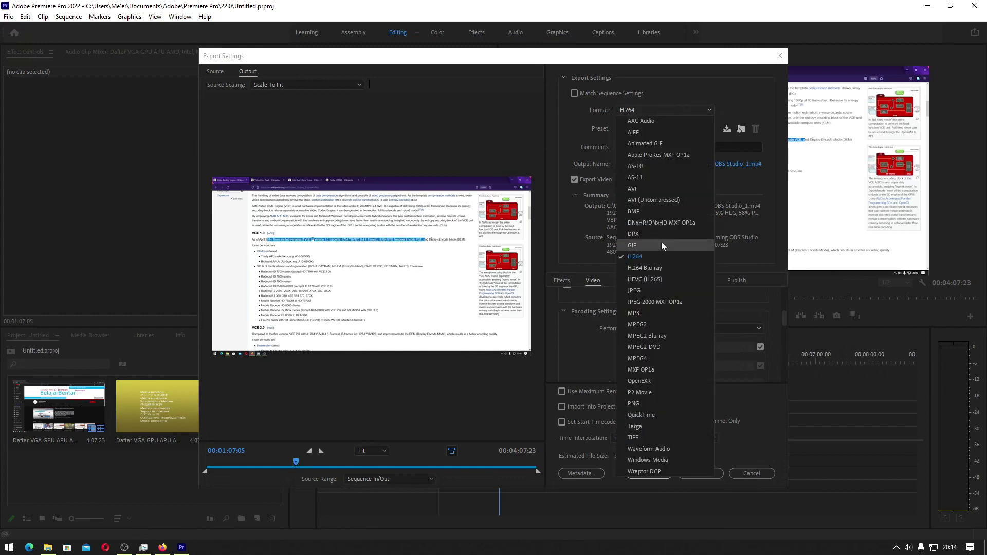
pyautogui.click(655, 281)
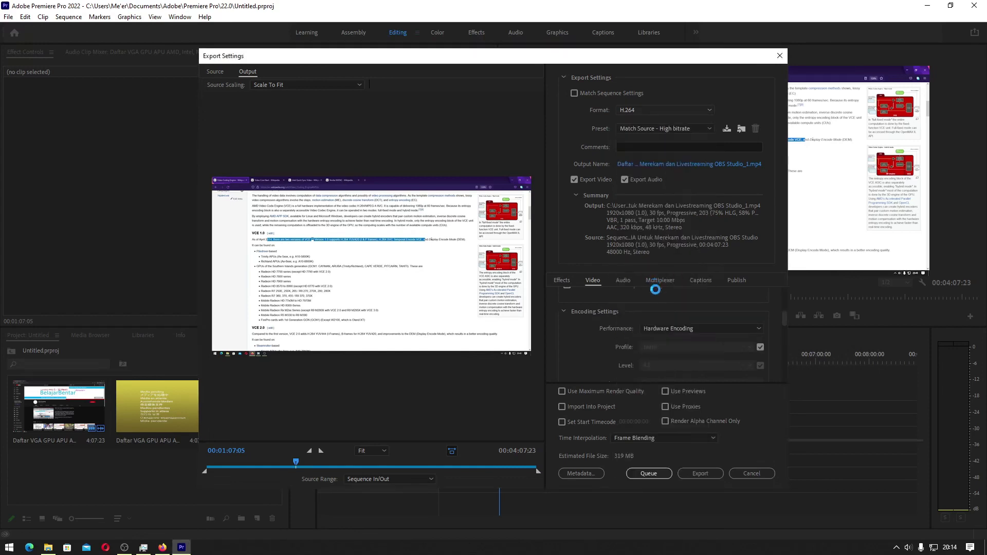
# Set HEVC performance to Software Encoding and start the export.
pyautogui.click(662, 334)
pyautogui.click(665, 323)
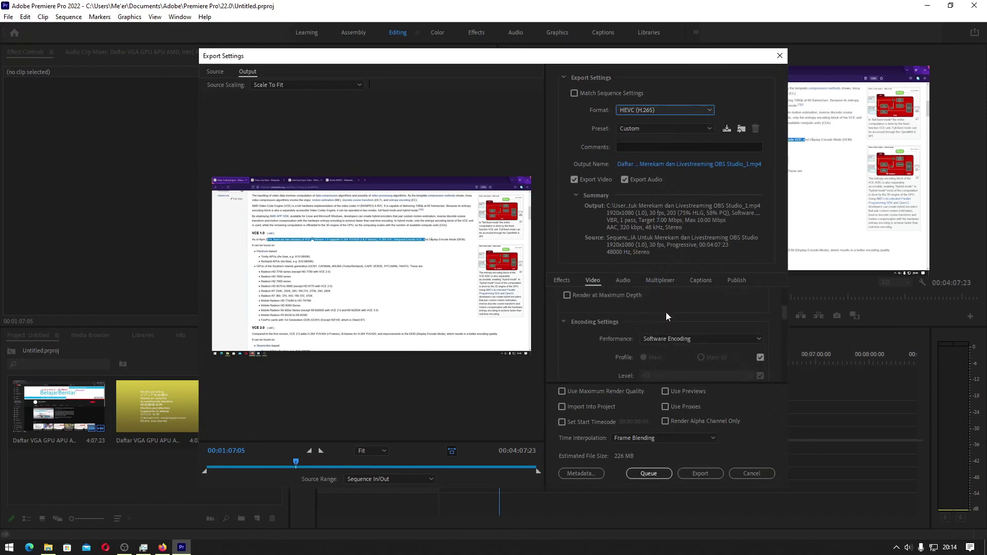
pyautogui.click(704, 477)
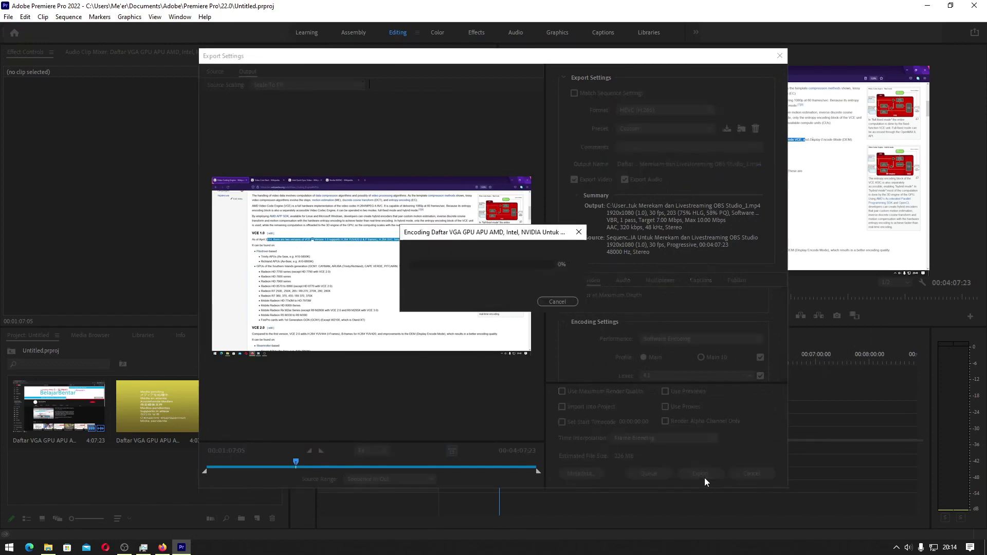
# Watch GPU load in Task Manager, then cancel the HEVC encode at 15%.
pyautogui.click(149, 547)
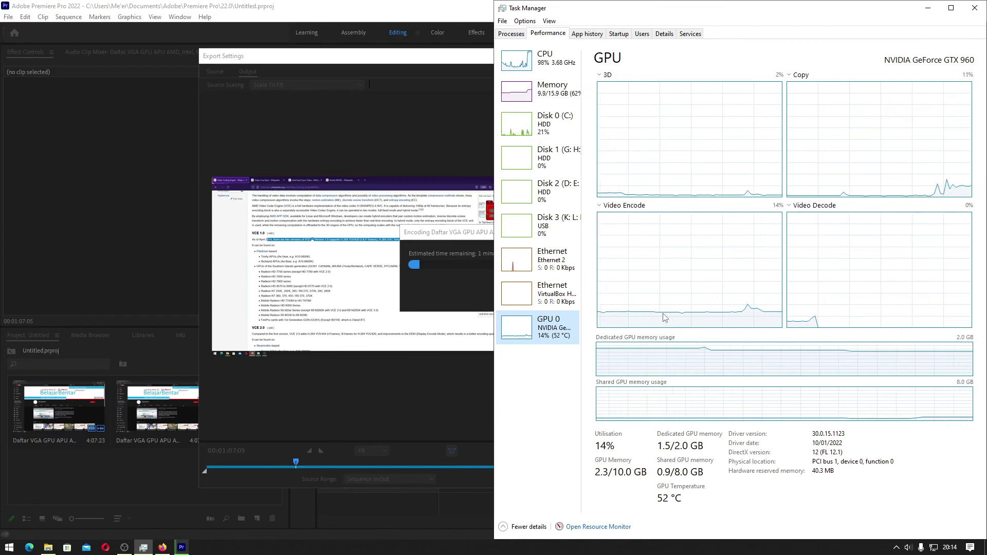
pyautogui.click(451, 309)
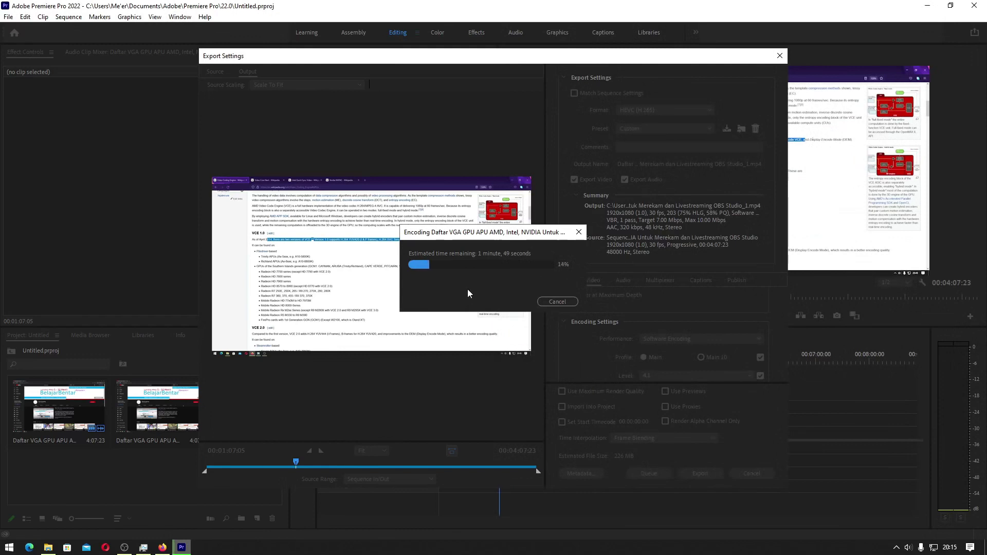
pyautogui.click(559, 300)
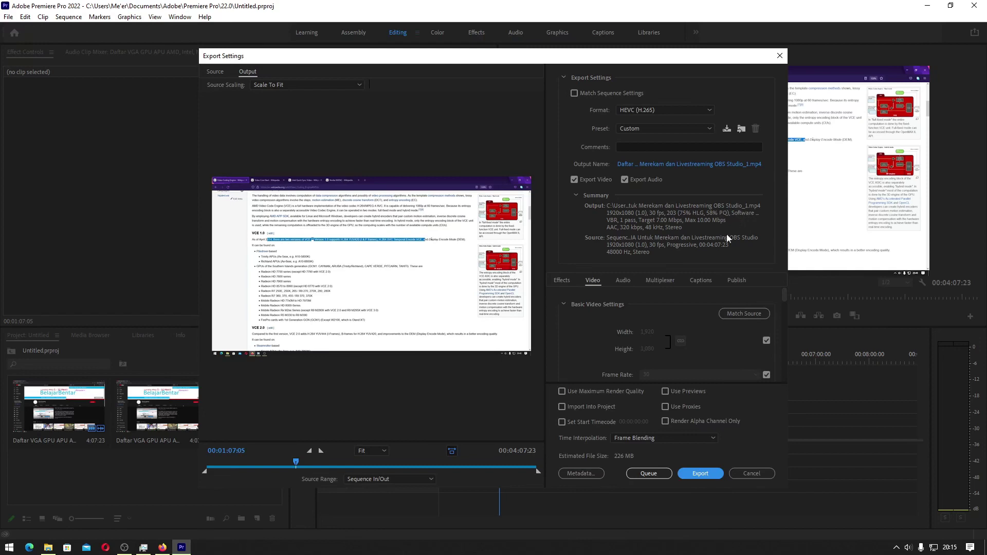
# Switch HEVC performance to Hardware Encoding and start the export.
pyautogui.scroll(-5, 652, 347)
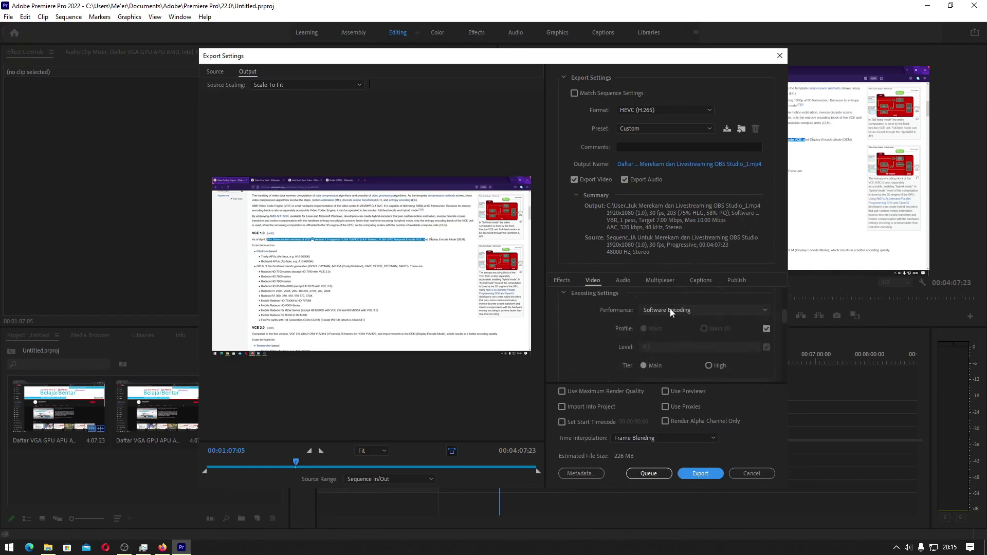
pyautogui.click(671, 309)
pyautogui.click(668, 320)
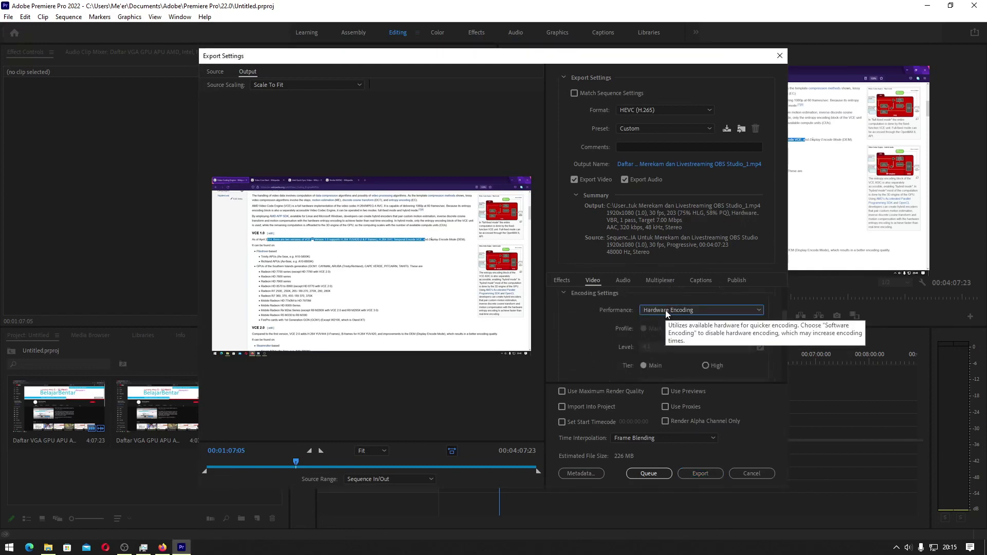
pyautogui.click(705, 471)
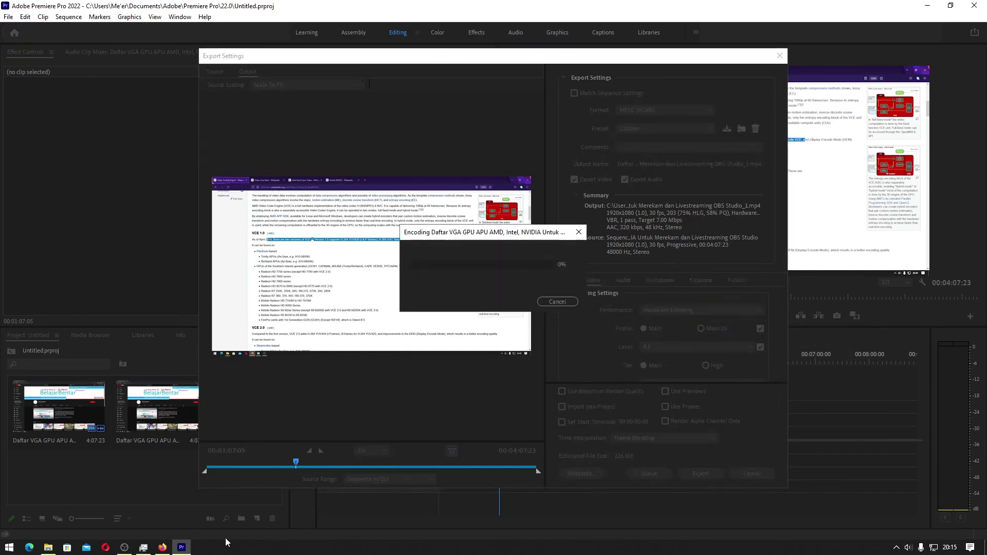
# Compare GPU and CPU graphs in Task Manager, then cancel the hardware-encoded export.
pyautogui.click(144, 548)
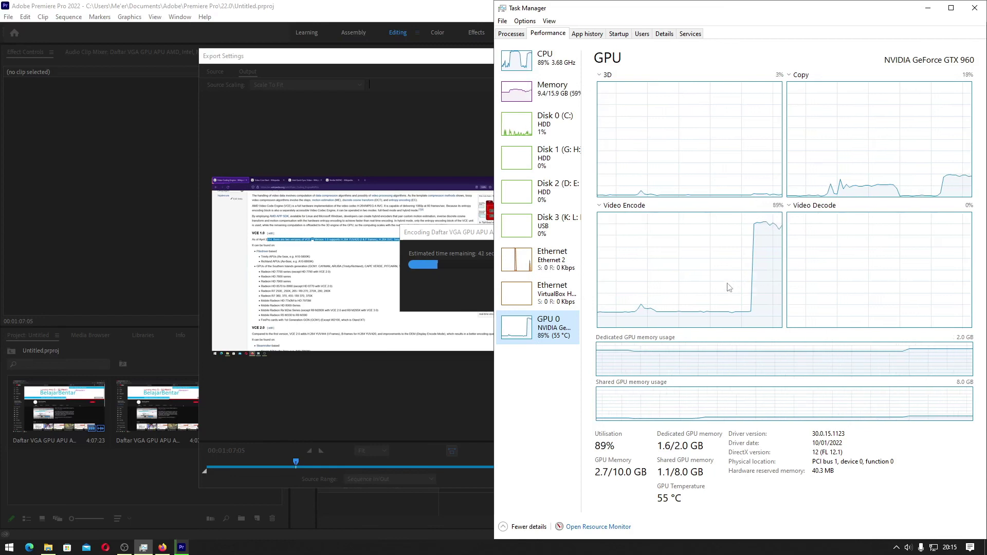
pyautogui.click(544, 59)
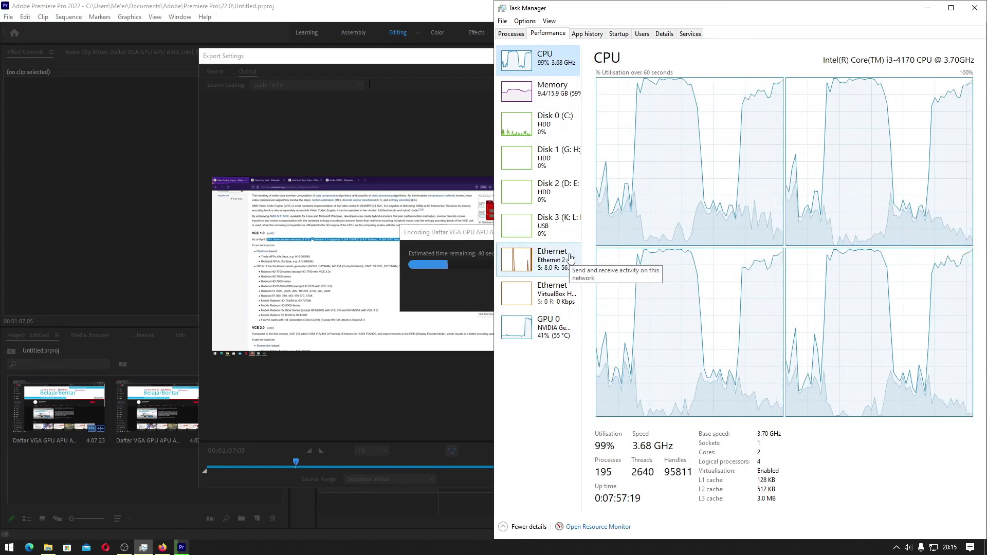
pyautogui.click(565, 331)
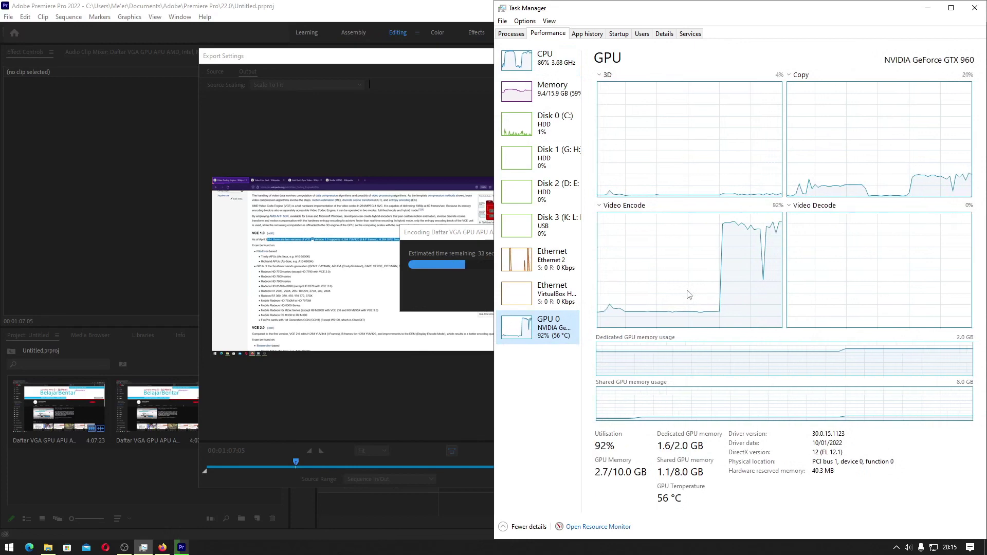
pyautogui.click(478, 291)
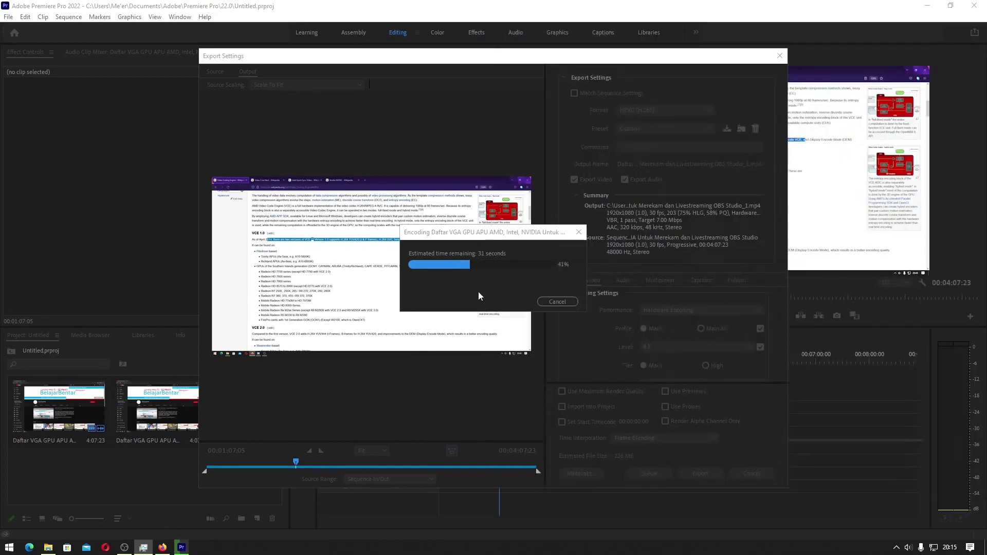
pyautogui.click(554, 302)
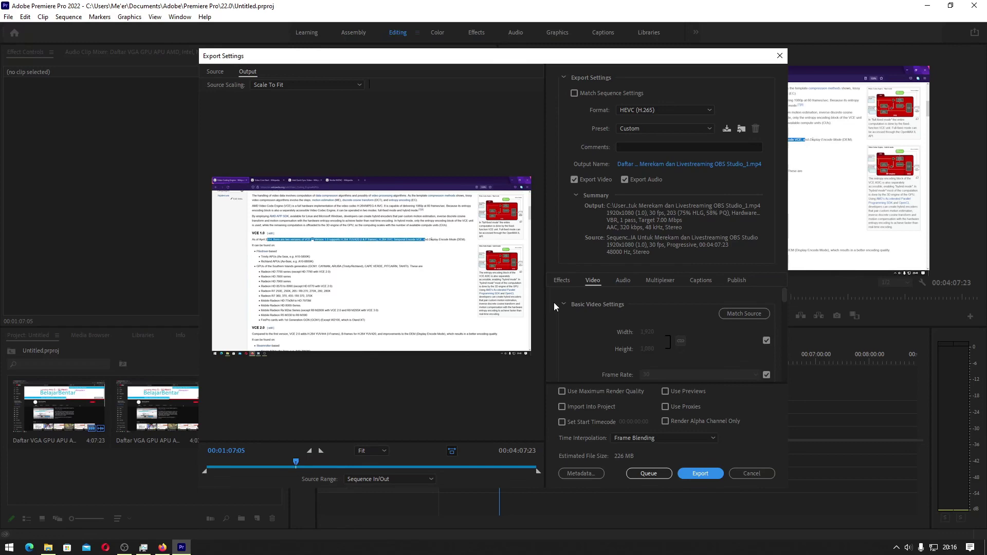
# Switch to the Video Coding Engine article in Firefox, zoom to 110%, and scroll down.
pyautogui.hotkey('alt', 'Tab')
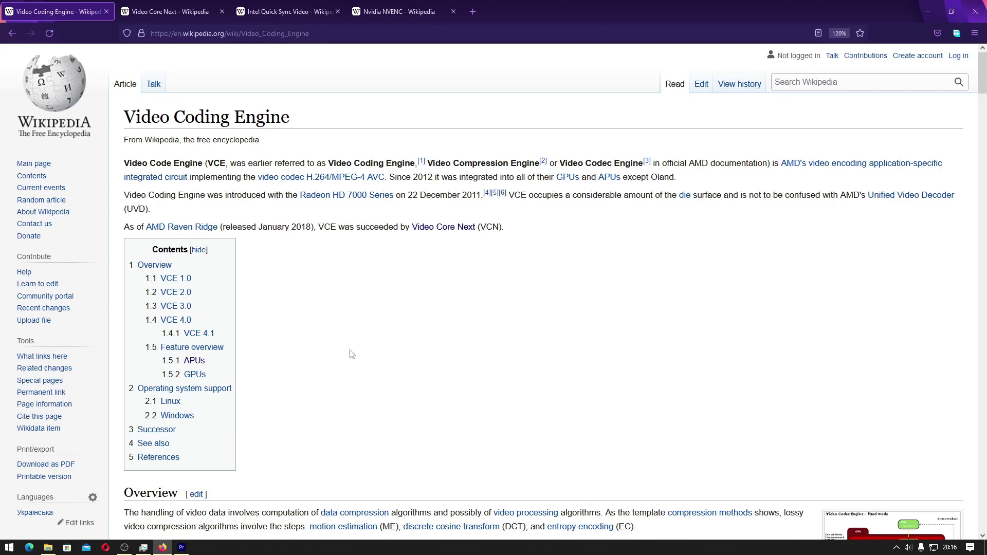
pyautogui.hotkey('ctrl', '-')
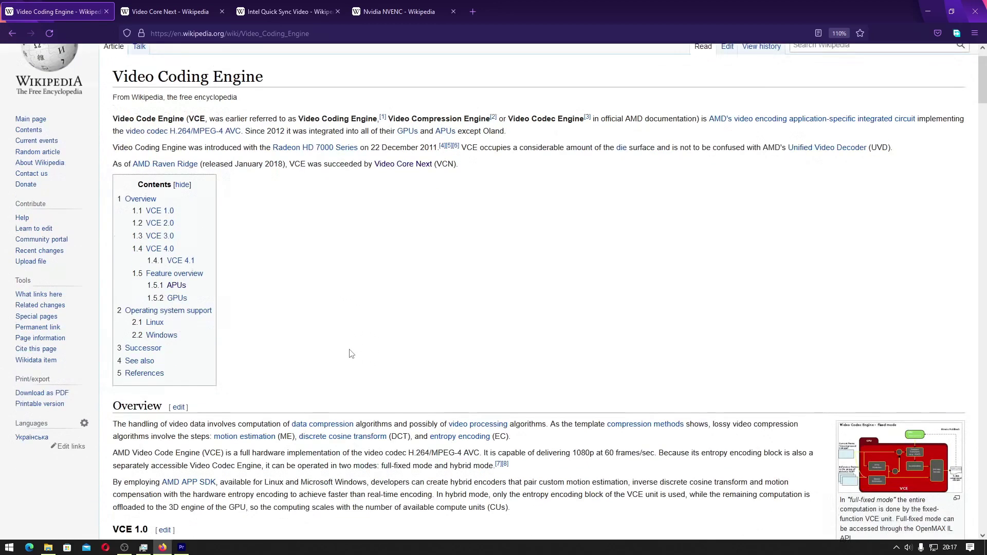
pyautogui.scroll(-5, 350, 350)
pyautogui.scroll(-3, 343, 335)
pyautogui.scroll(-3, 342, 335)
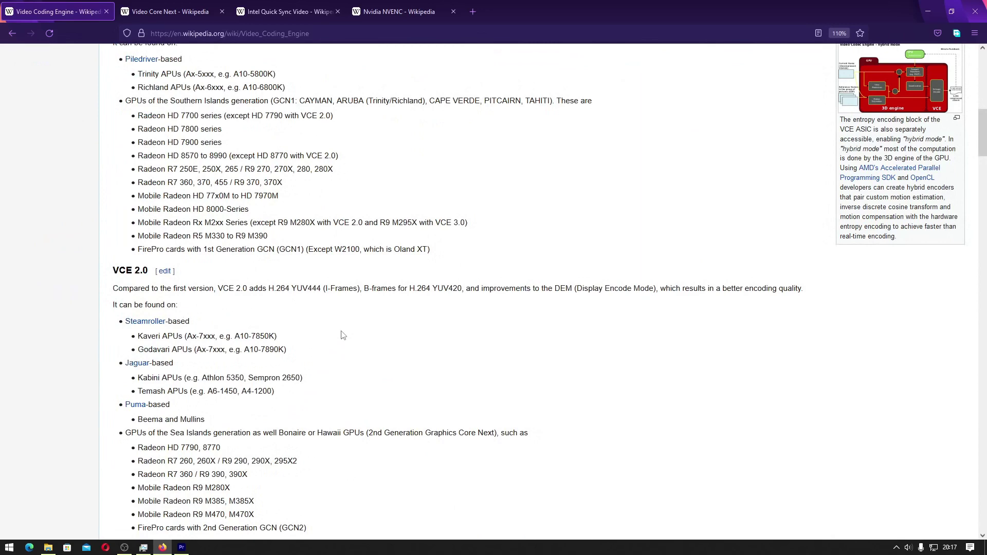
pyautogui.scroll(-3, 342, 335)
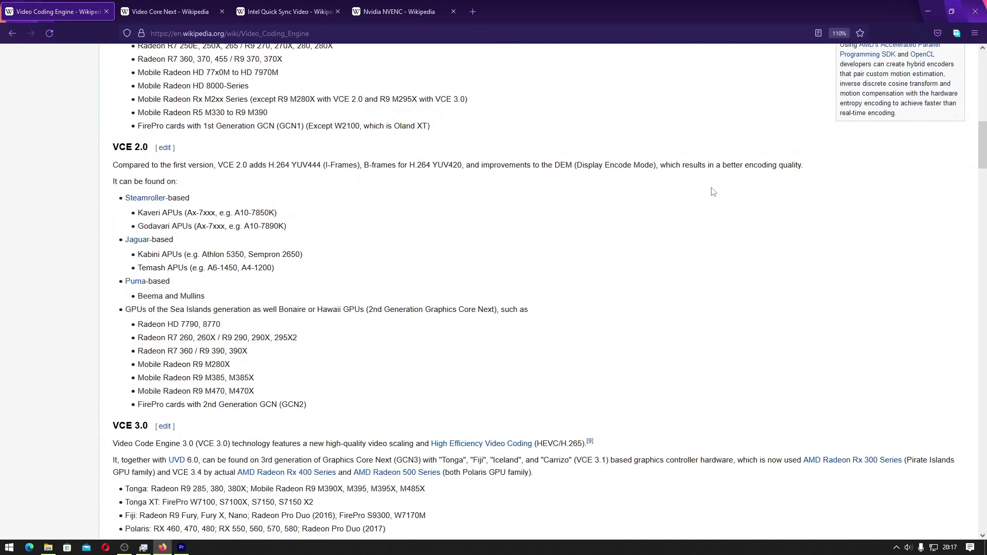
# Highlight 'encoding quality' under VCE 2.0, read to VCE 3.0/4.0, and open Video Core Next.
pyautogui.moveTo(745, 165); pyautogui.dragTo(801, 165)
pyautogui.scroll(-4, 596, 277)
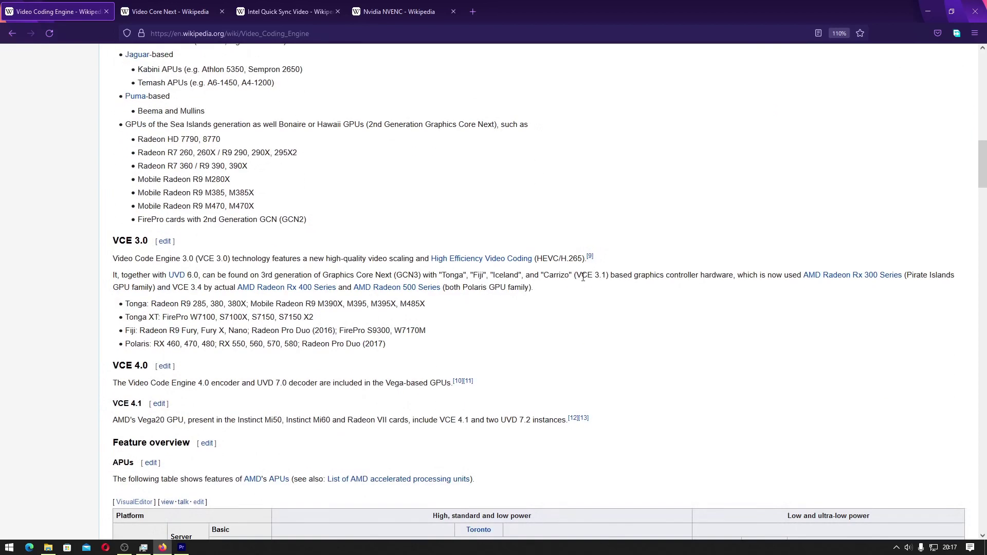
pyautogui.scroll(-3, 557, 291)
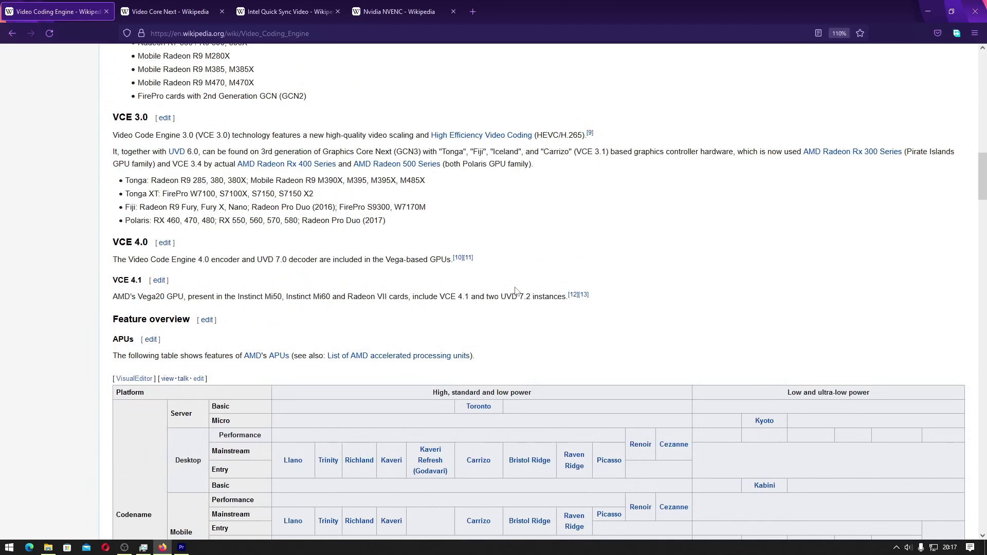
pyautogui.click(169, 11)
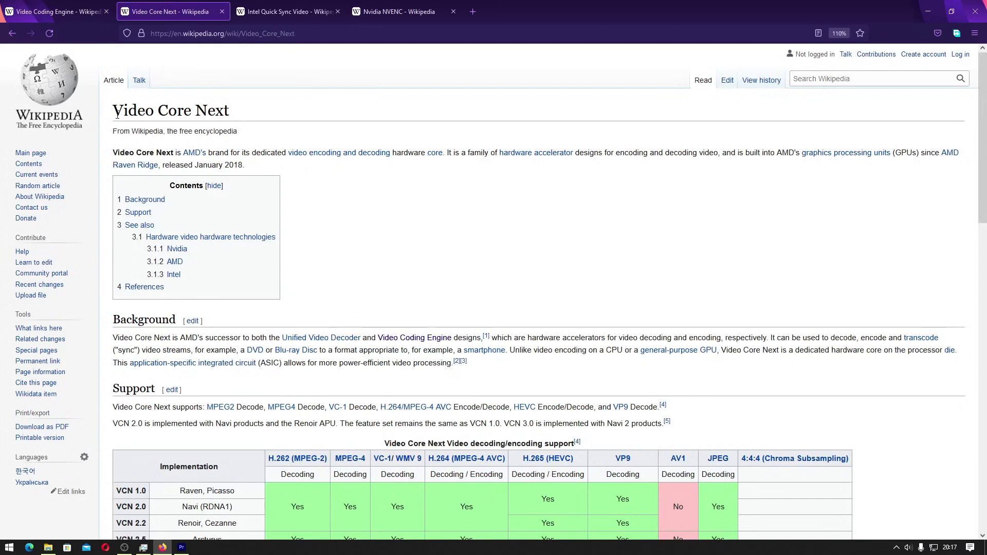
# Highlight the Video Core Next title, scroll to its codec support table, then switch to Intel Quick Sync Video.
pyautogui.moveTo(113, 111); pyautogui.dragTo(258, 113)
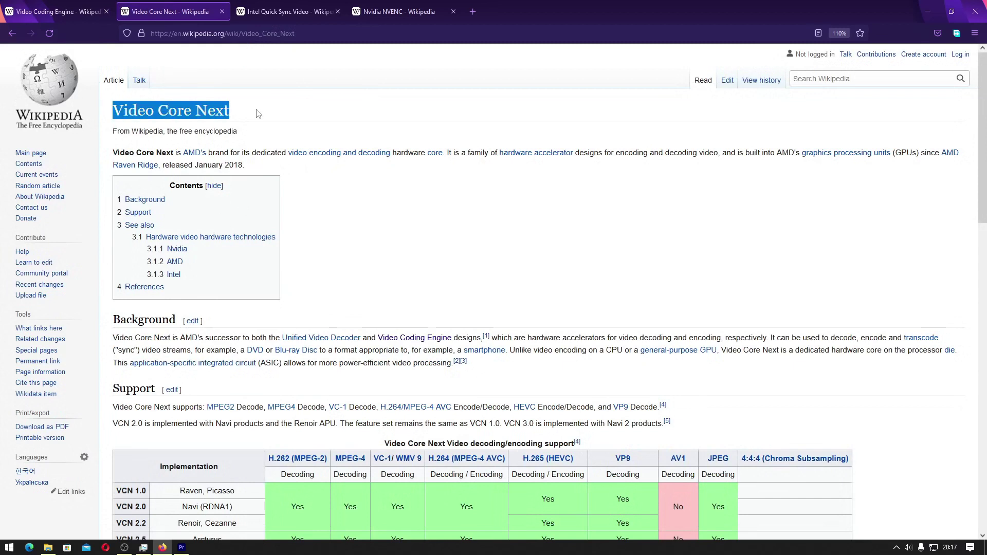
pyautogui.click(298, 214)
pyautogui.scroll(-2, 297, 214)
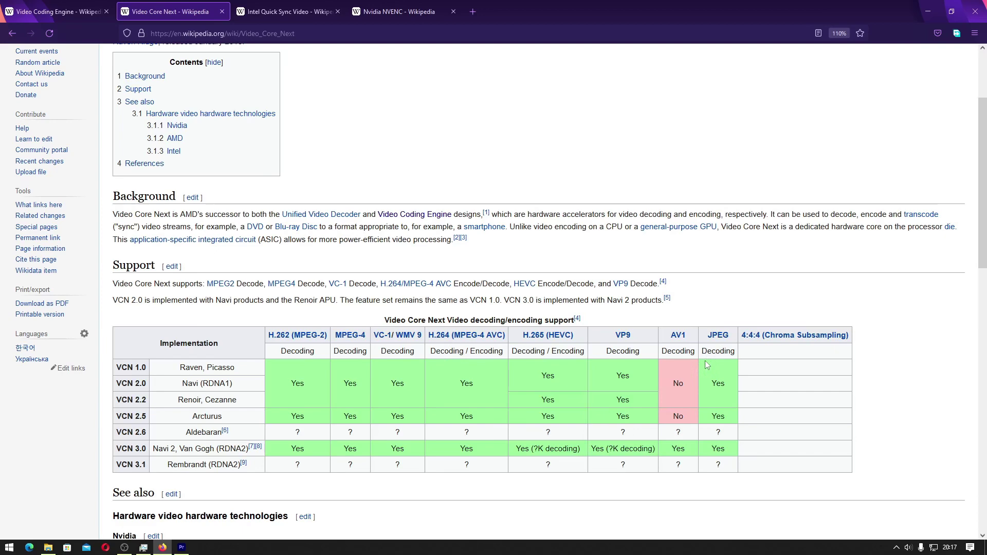
pyautogui.click(308, 11)
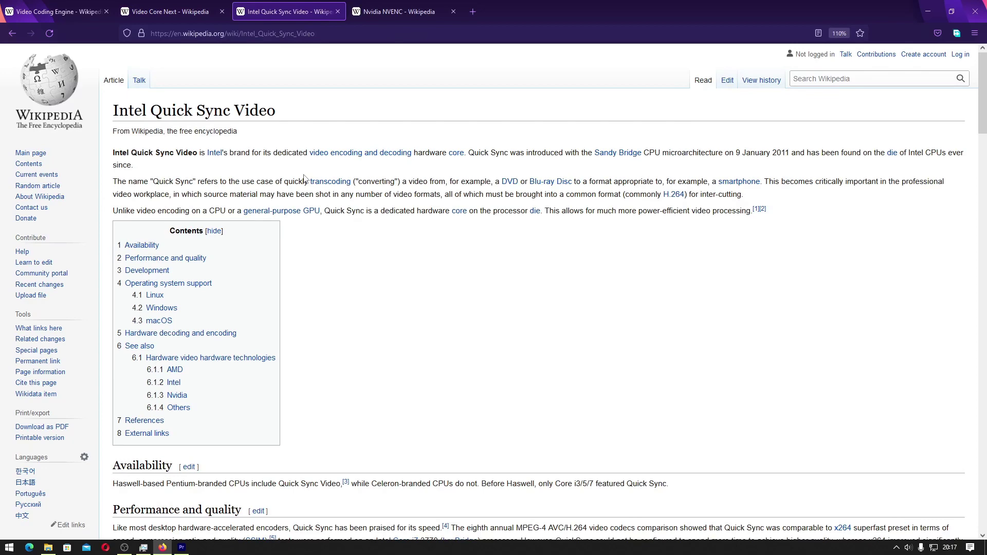
# Scroll to the Quick Sync Development section, highlighting the Version 1 (Sandy Bridge) and Version 9 headings.
pyautogui.scroll(-3, 304, 179)
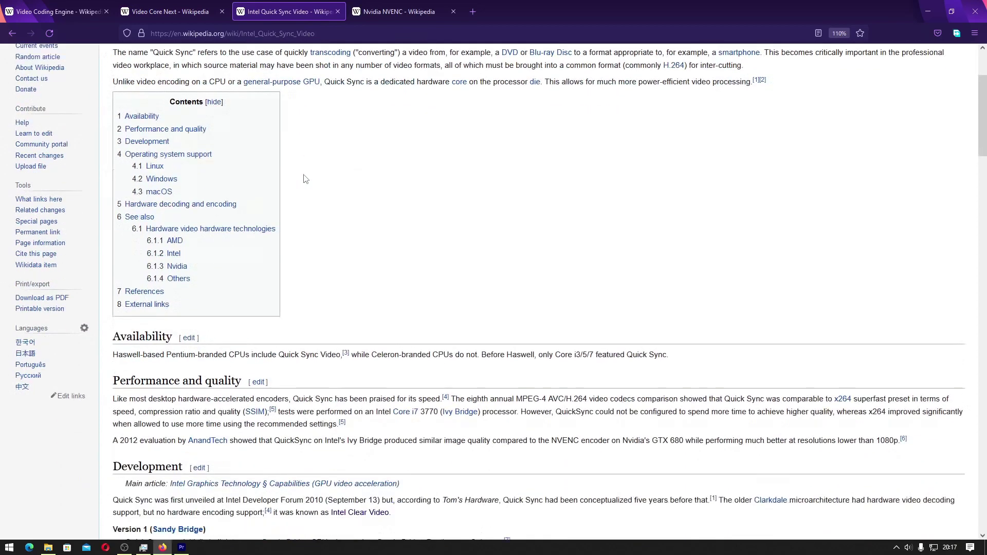
pyautogui.scroll(-3, 304, 179)
pyautogui.scroll(-1, 305, 179)
pyautogui.scroll(-3, 305, 180)
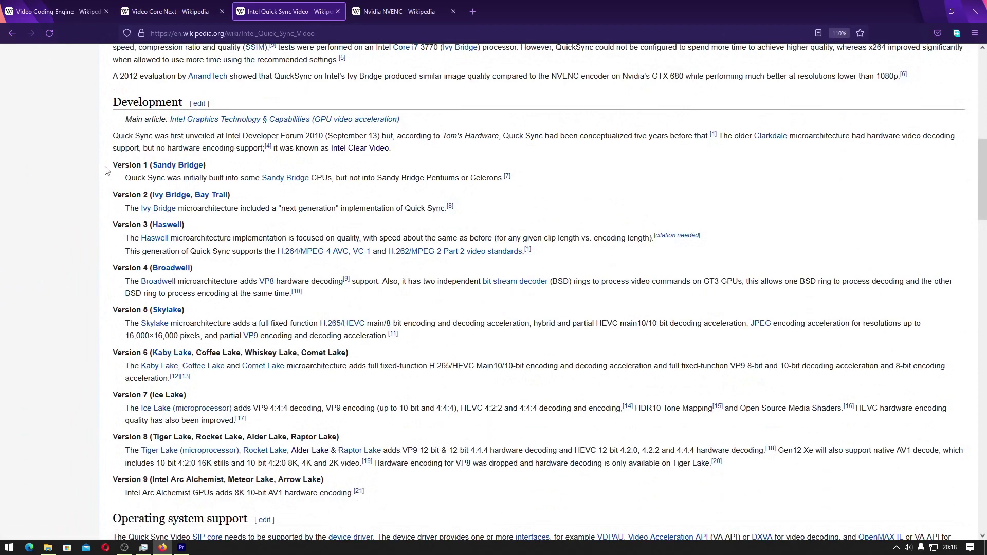
pyautogui.moveTo(107, 170); pyautogui.dragTo(133, 178)
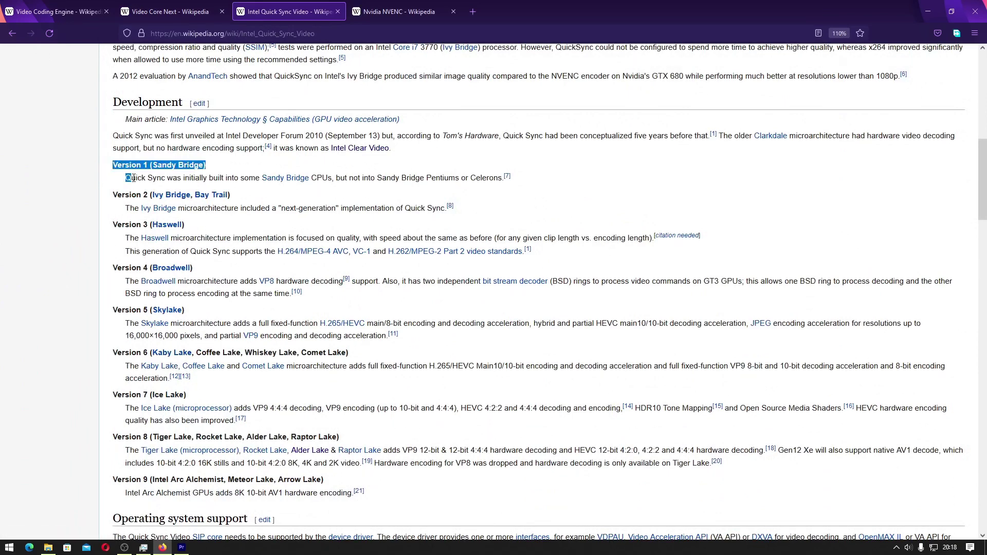
pyautogui.scroll(-3, 172, 287)
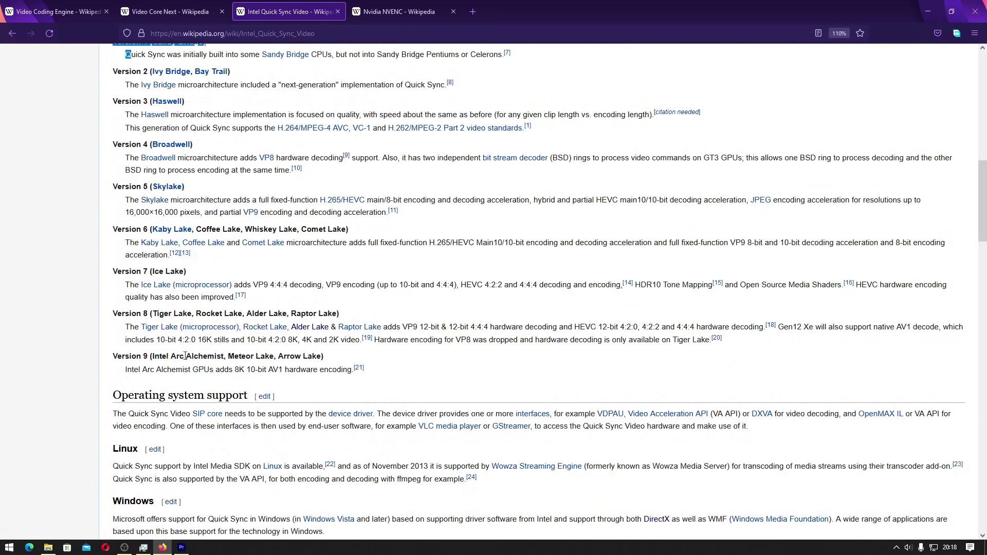
pyautogui.moveTo(113, 357); pyautogui.dragTo(354, 360)
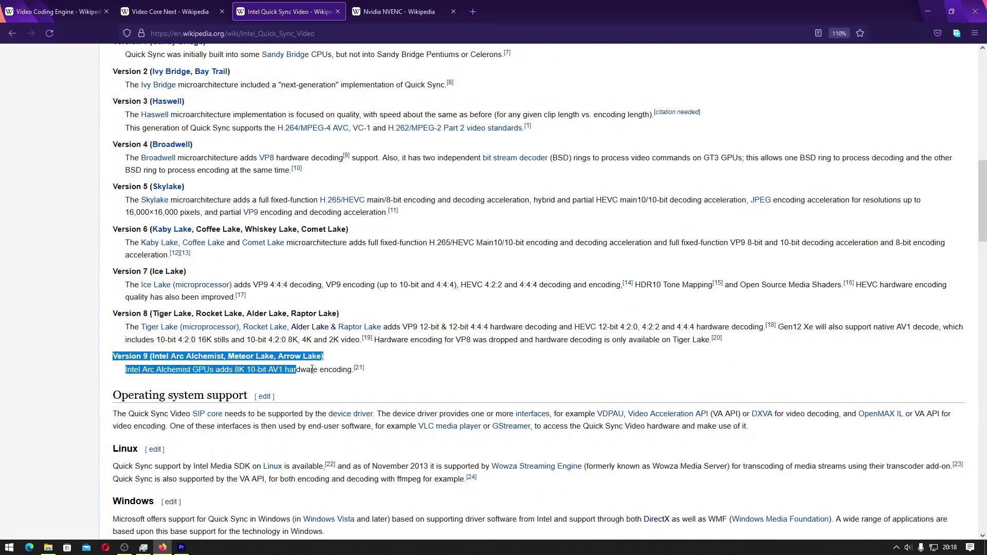
pyautogui.click(354, 360)
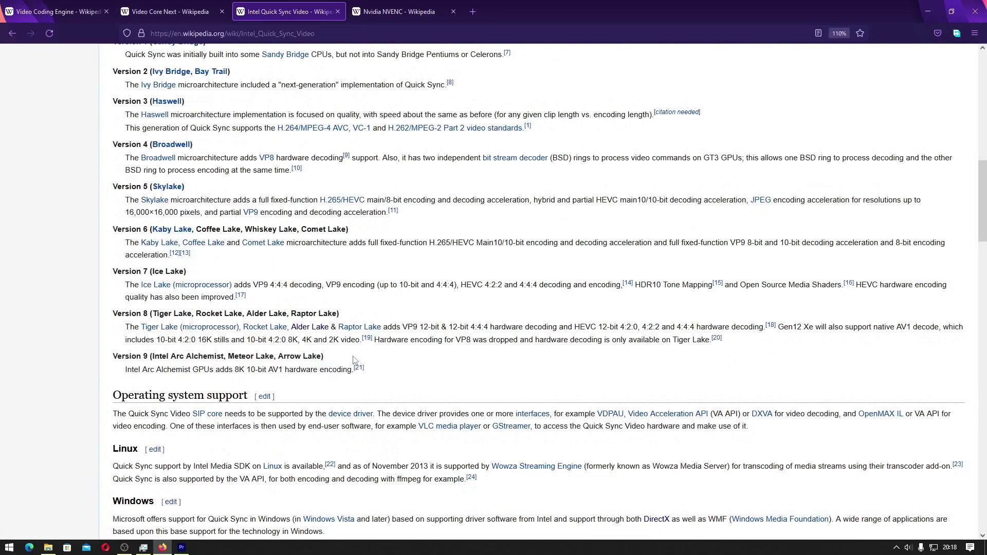
# Switch to the Nvidia NVENC article and scroll through its 1st–7th Gen NVENC Summary table.
pyautogui.click(414, 10)
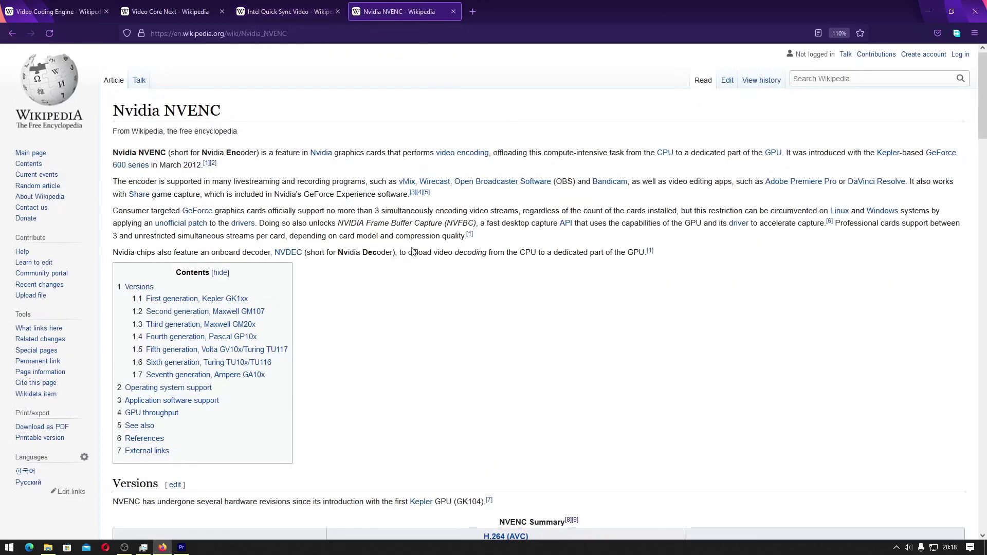
pyautogui.scroll(-10, 406, 273)
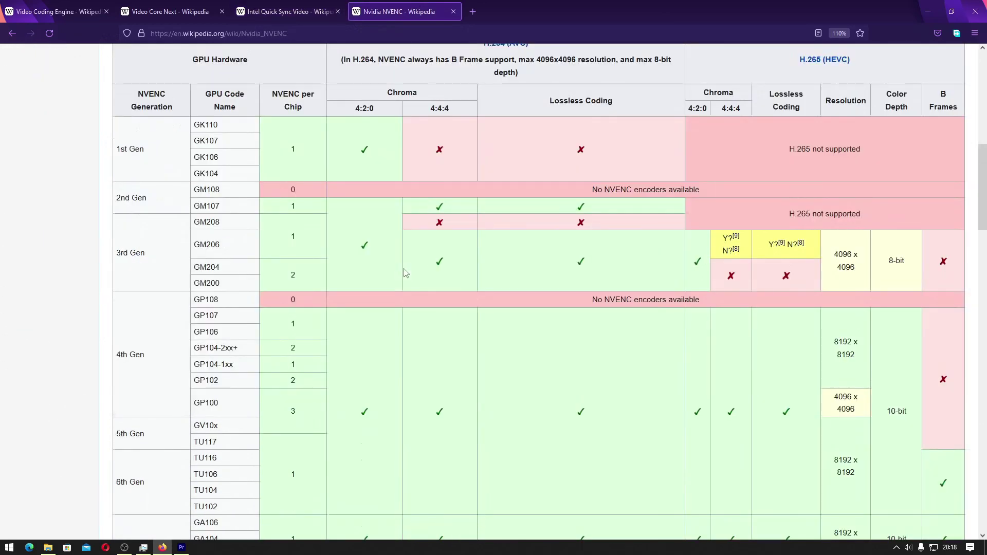
pyautogui.scroll(1, 569, 311)
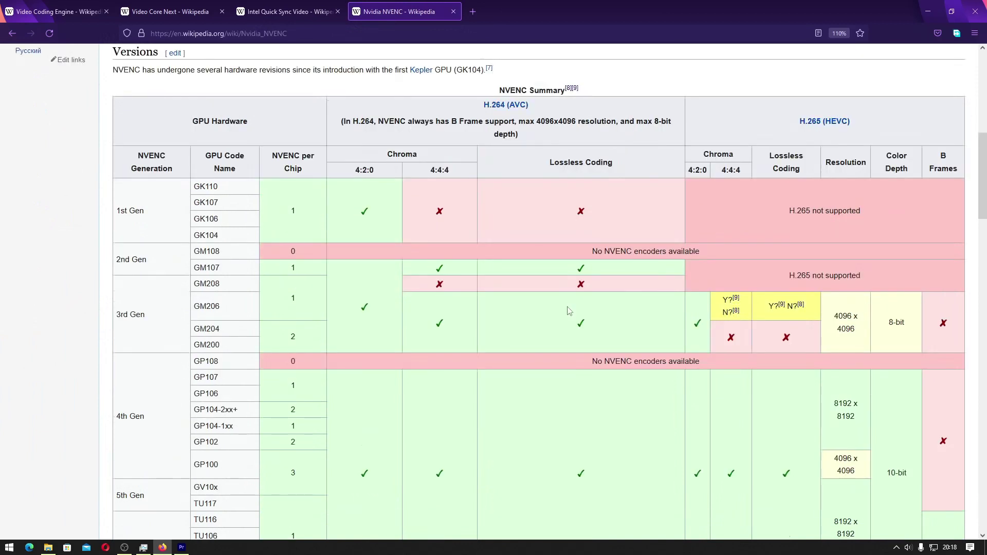
pyautogui.scroll(-2, 568, 311)
pyautogui.scroll(-1, 564, 312)
pyautogui.scroll(-1, 561, 313)
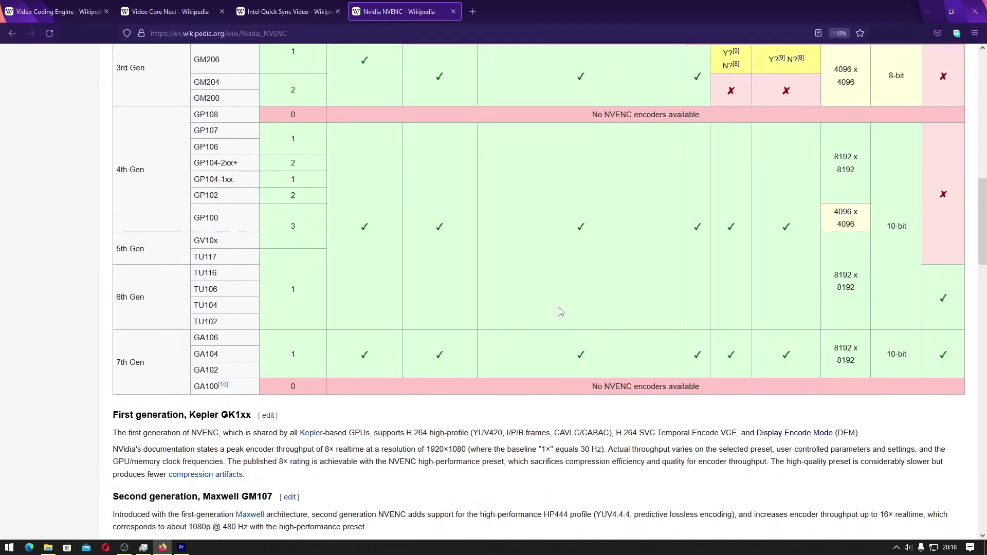
pyautogui.scroll(-1, 560, 311)
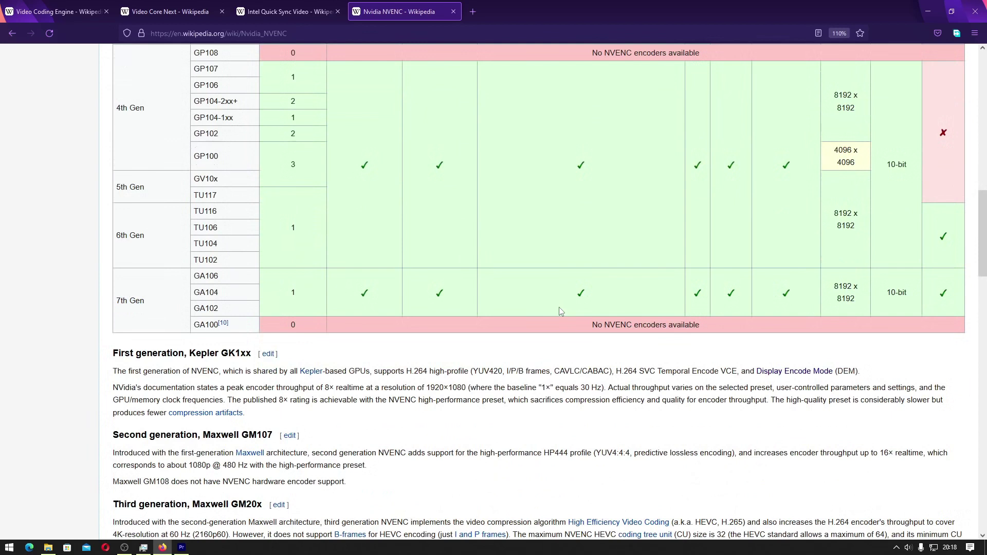